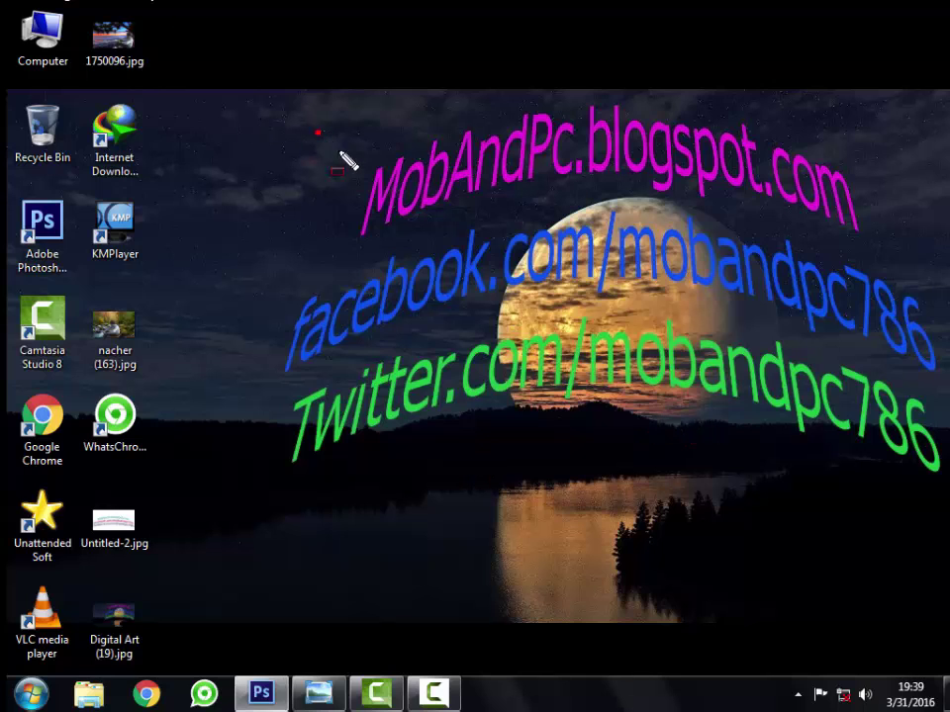
{"action": "mouse_move", "coordinate": [317, 132]}
{"action": "left_mouse_down"}
{"action": "mouse_move", "coordinate": [466, 187]}
{"action": "mouse_move", "coordinate": [795, 234]}
{"action": "mouse_move", "coordinate": [893, 206]}
{"action": "mouse_move", "coordinate": [916, 215]}
{"action": "left_mouse_up"}
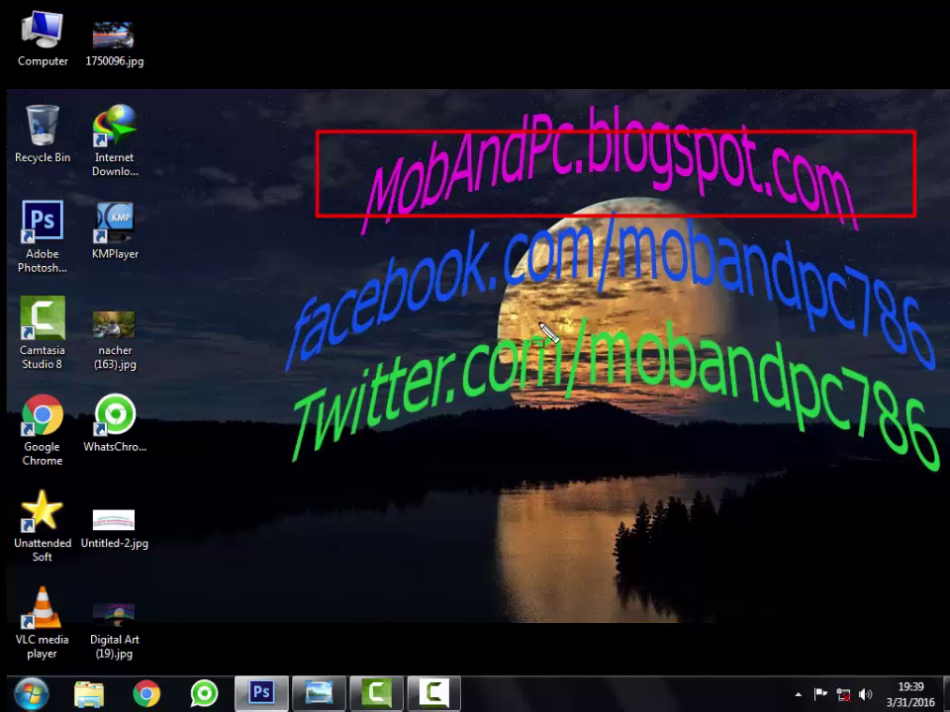
{"action": "mouse_move", "coordinate": [297, 279]}
{"action": "left_mouse_down"}
{"action": "mouse_move", "coordinate": [491, 282]}
{"action": "mouse_move", "coordinate": [746, 323]}
{"action": "mouse_move", "coordinate": [866, 317]}
{"action": "mouse_move", "coordinate": [940, 349]}
{"action": "mouse_move", "coordinate": [947, 342]}
{"action": "left_mouse_up"}
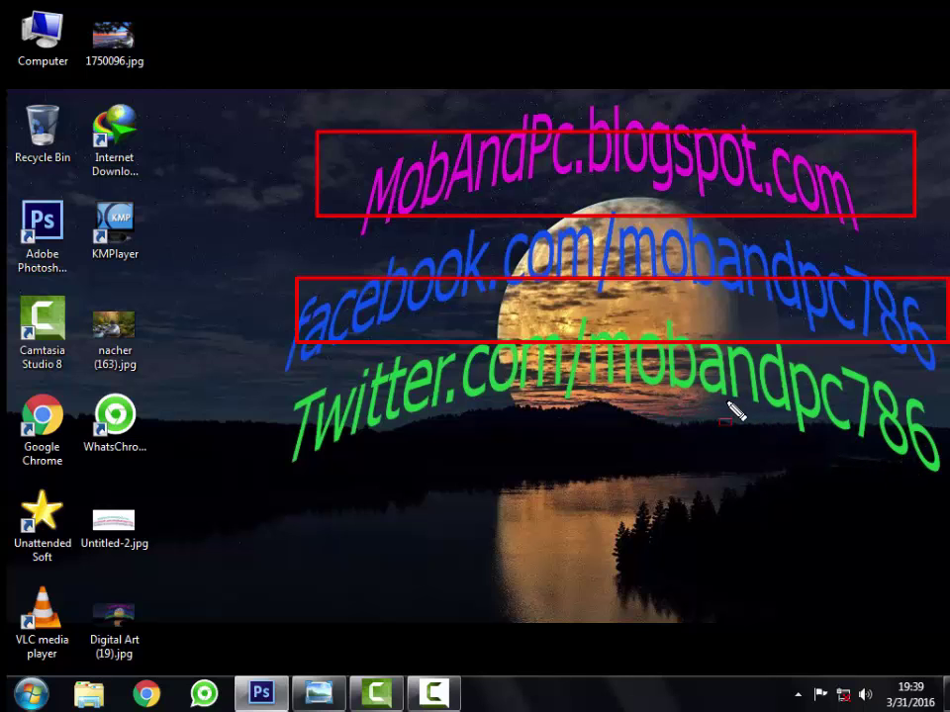
{"action": "key", "text": "e"}
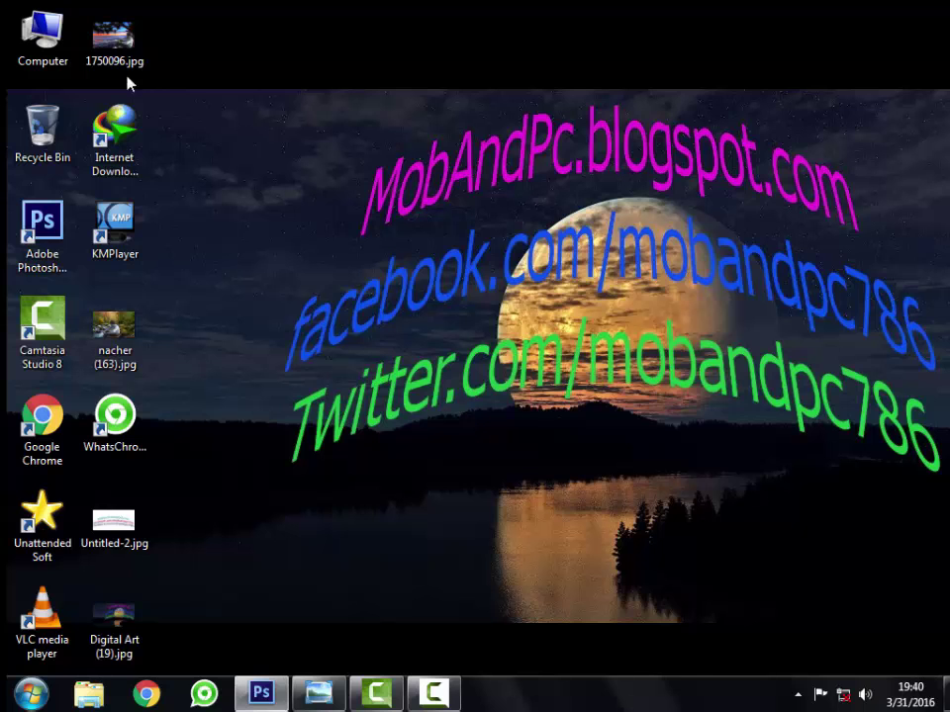
Step: Open the (D:) Personal drive and apply the Hidden attribute to youtube.jpg
{"action": "double_click", "coordinate": [39, 60]}
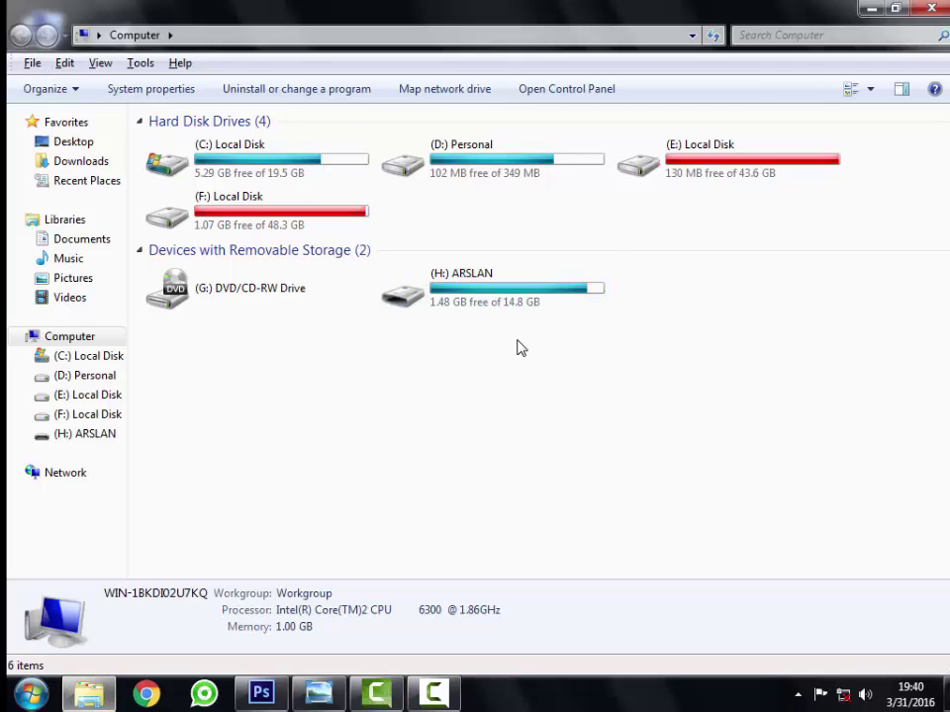
{"action": "double_click", "coordinate": [495, 176]}
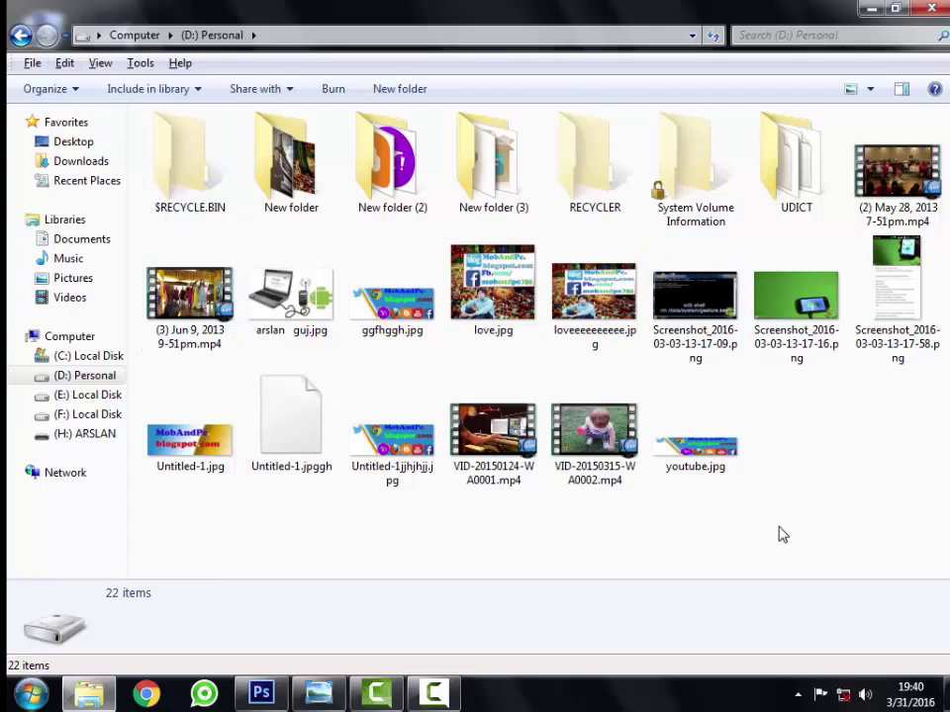
{"action": "left_click_drag", "start_coordinate": [912, 542], "coordinate": [816, 568]}
{"action": "left_click", "coordinate": [709, 459]}
{"action": "right_click", "coordinate": [709, 459]}
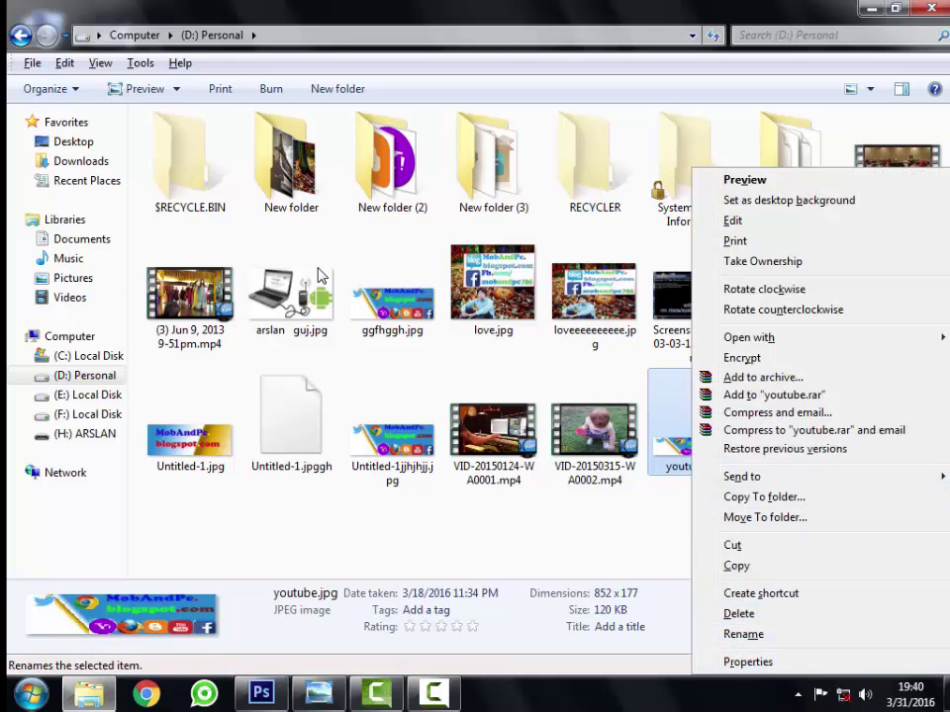
{"action": "left_click", "coordinate": [744, 662]}
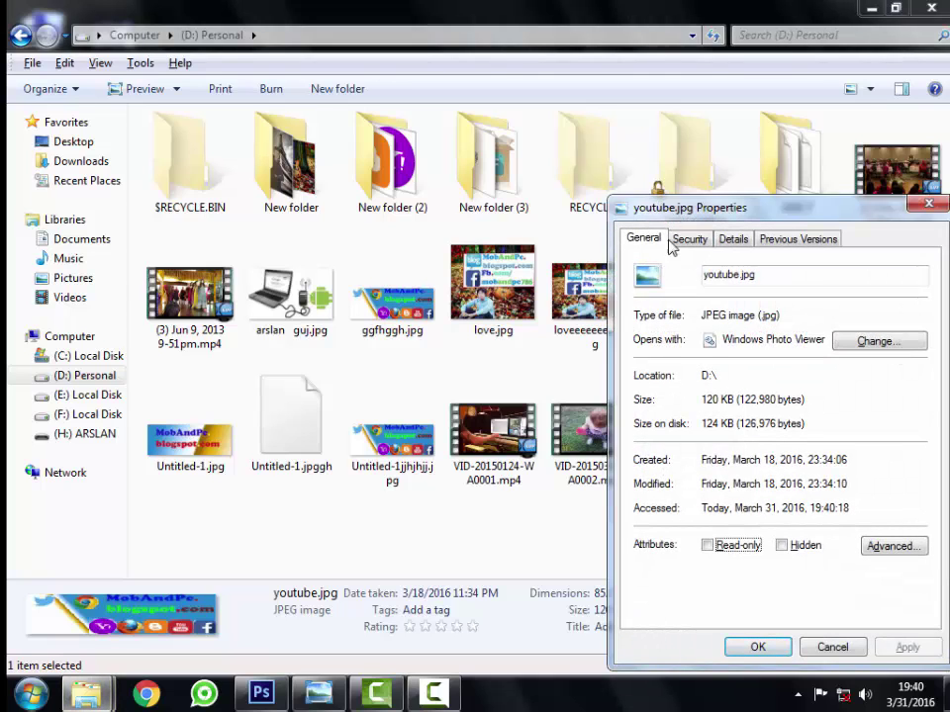
{"action": "left_click_drag", "start_coordinate": [693, 222], "coordinate": [532, 117]}
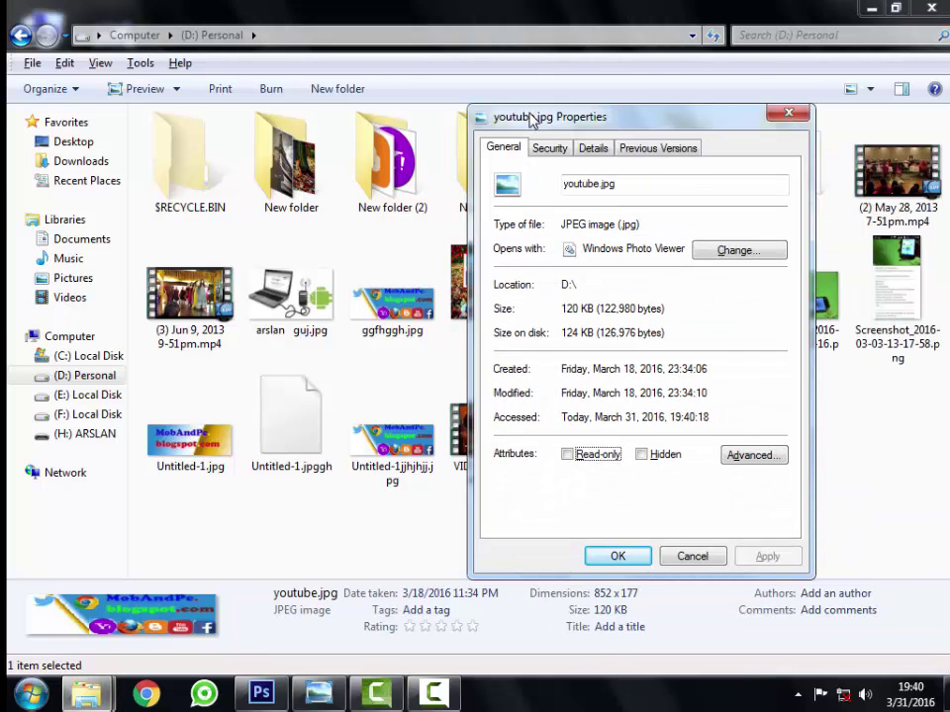
{"action": "left_click", "coordinate": [643, 455]}
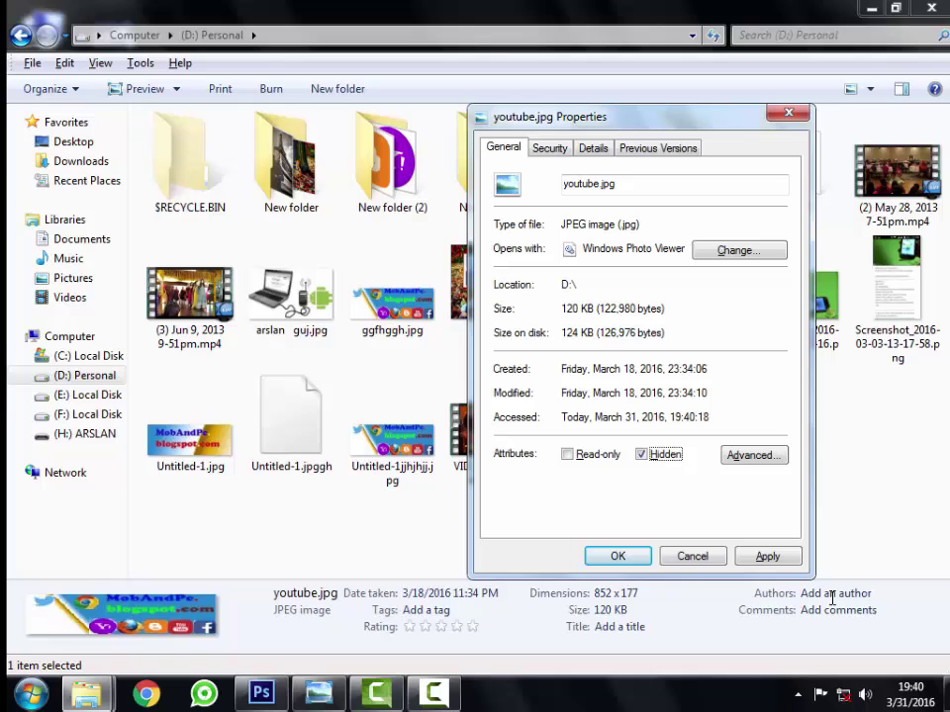
{"action": "left_click", "coordinate": [781, 559]}
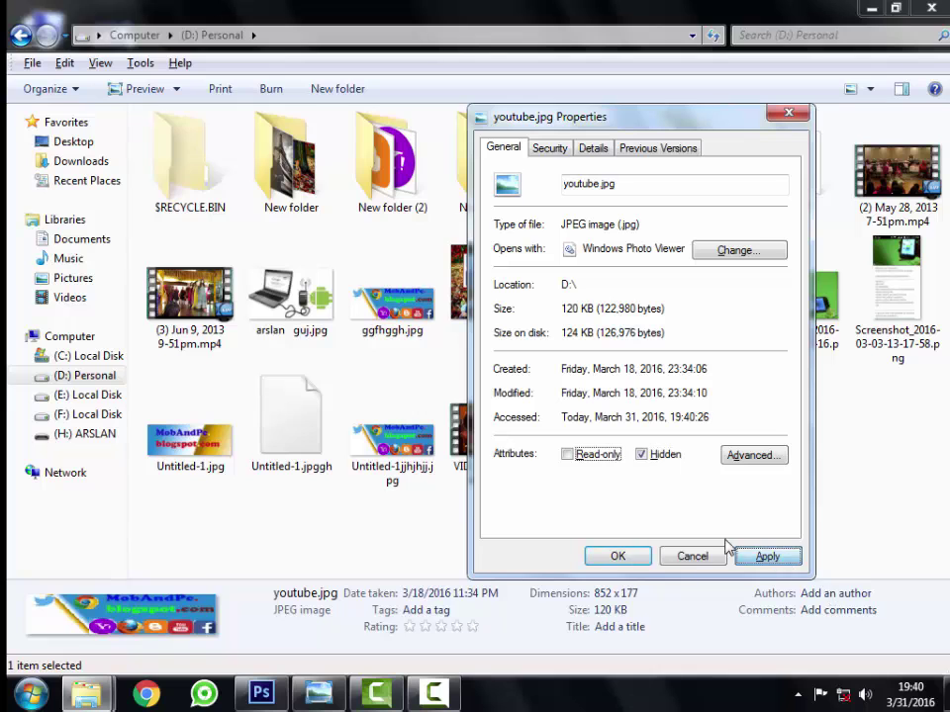
{"action": "left_click", "coordinate": [619, 557]}
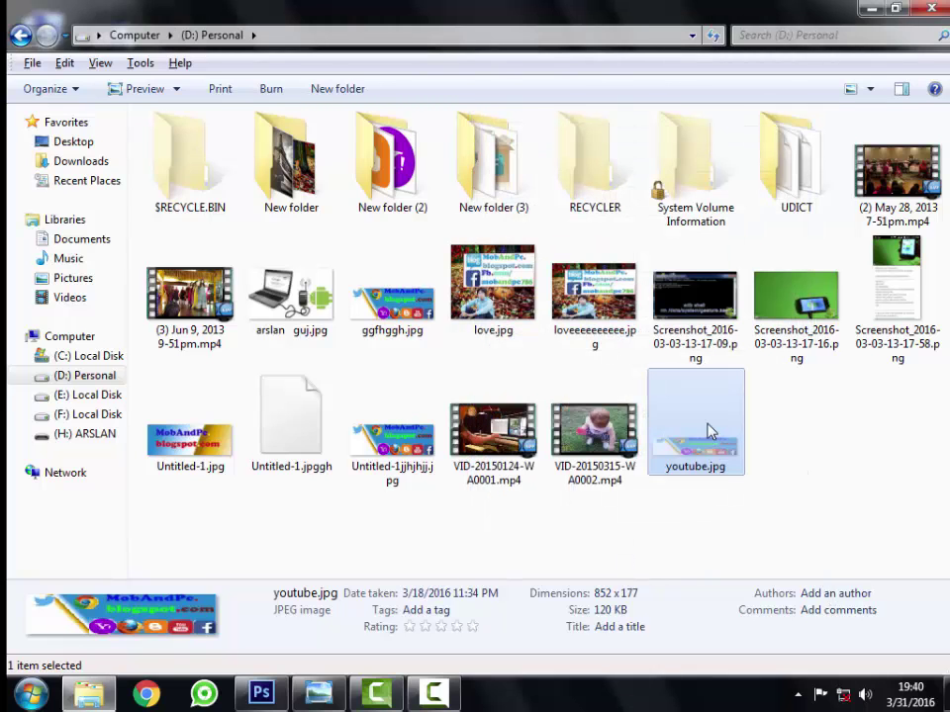
Step: Set the folder view options to "Don't show hidden files, folders, or drives" and apply the change
{"action": "left_click", "coordinate": [40, 88]}
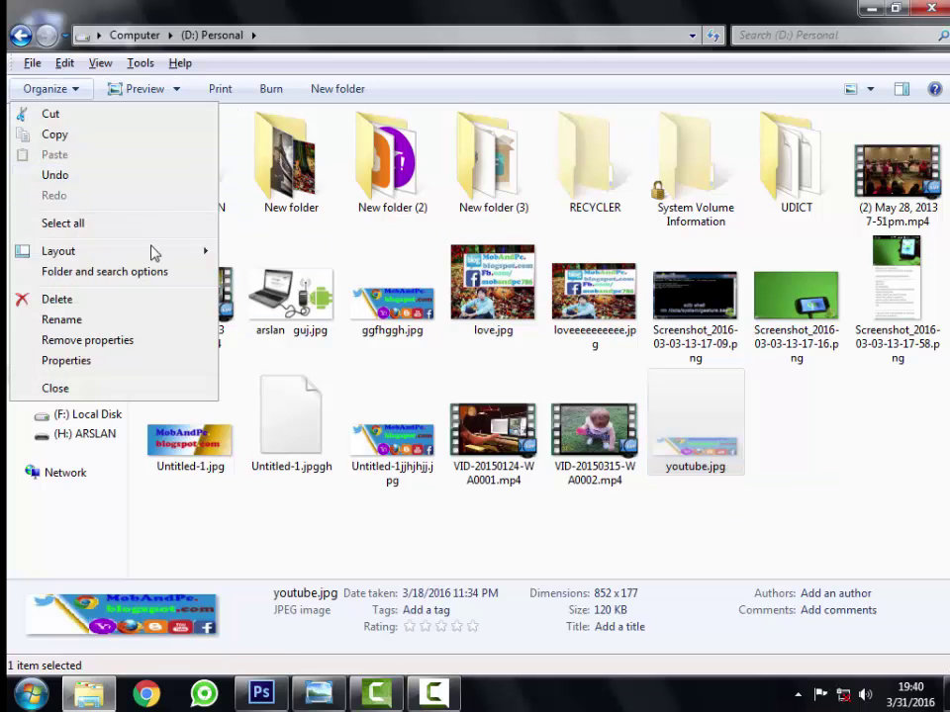
{"action": "left_click", "coordinate": [92, 271]}
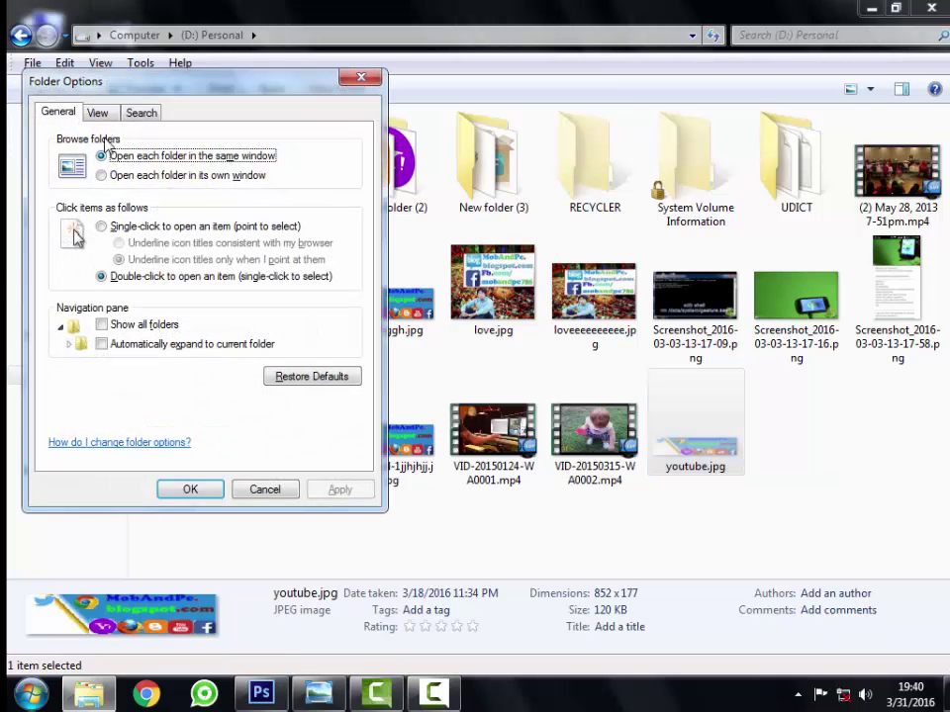
{"action": "left_click", "coordinate": [97, 112]}
{"action": "left_click", "coordinate": [98, 356]}
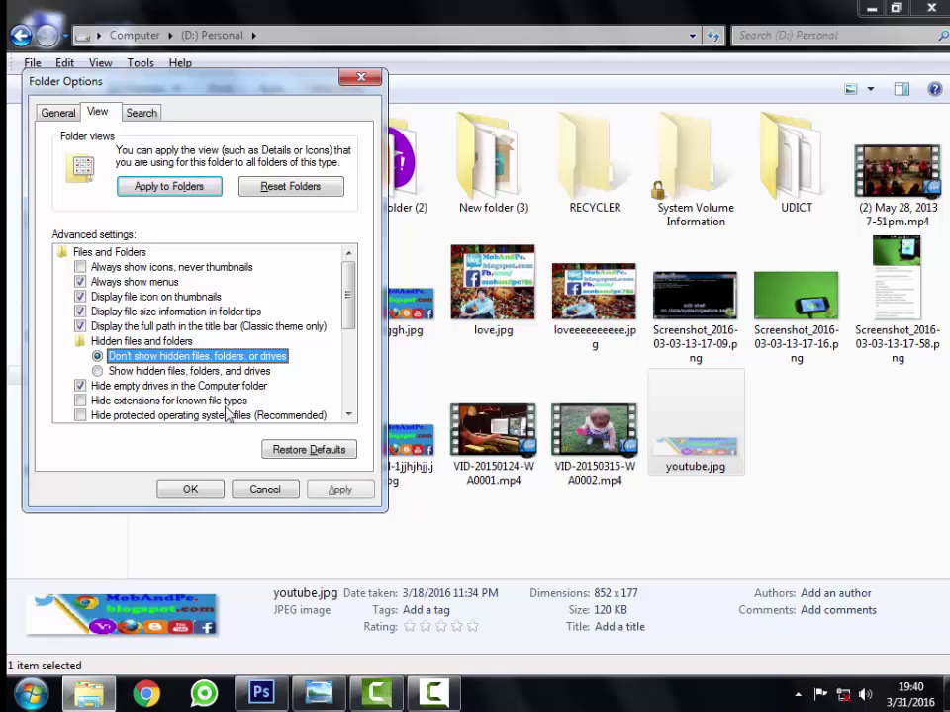
{"action": "left_click", "coordinate": [336, 490]}
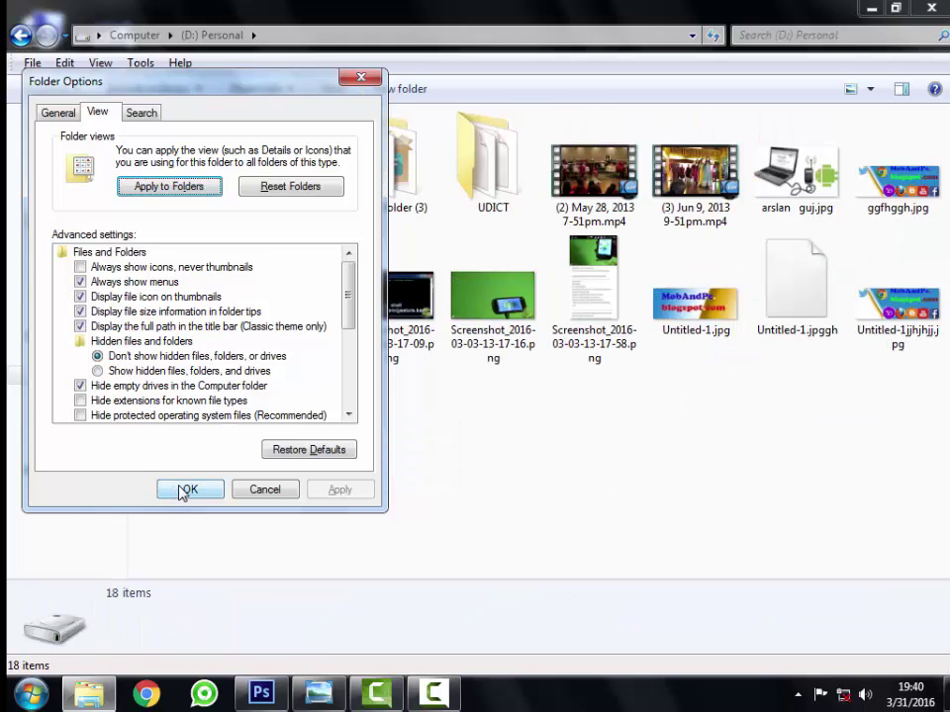
{"action": "left_click", "coordinate": [185, 491]}
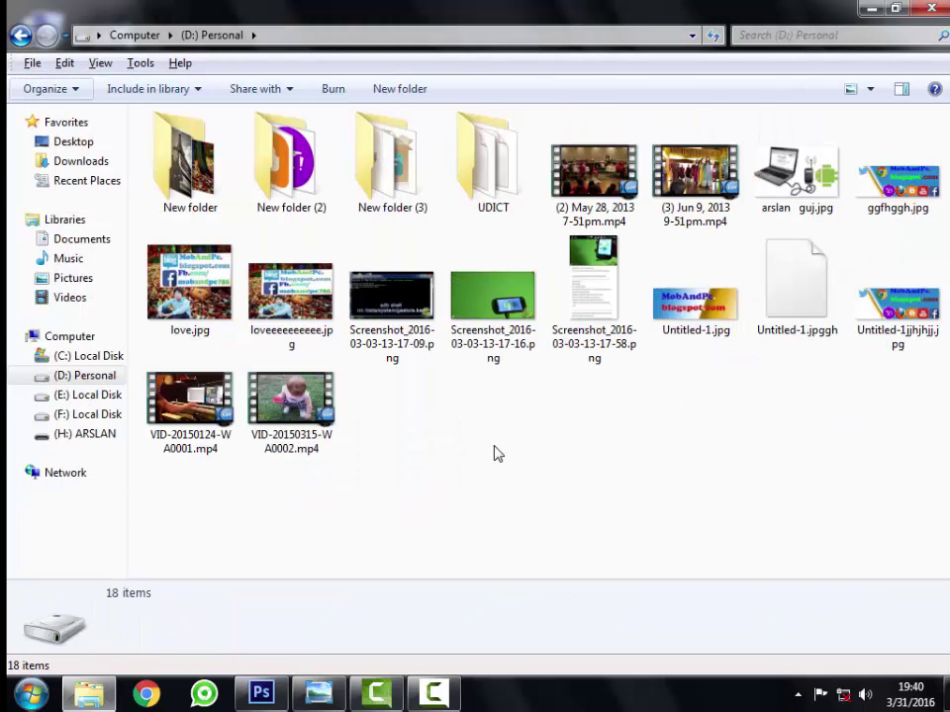
Step: Apply the Hidden attribute to all remaining files and folders on the D: drive, changing the selected items only
{"action": "left_click_drag", "start_coordinate": [926, 523], "coordinate": [166, 153]}
{"action": "right_click", "coordinate": [166, 153]}
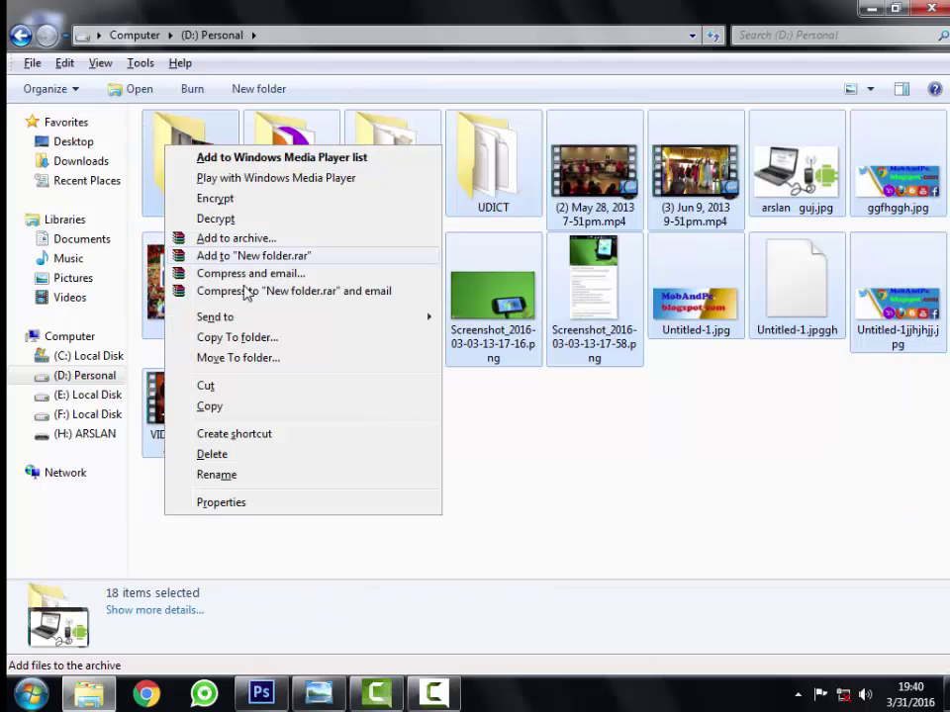
{"action": "left_click", "coordinate": [277, 503]}
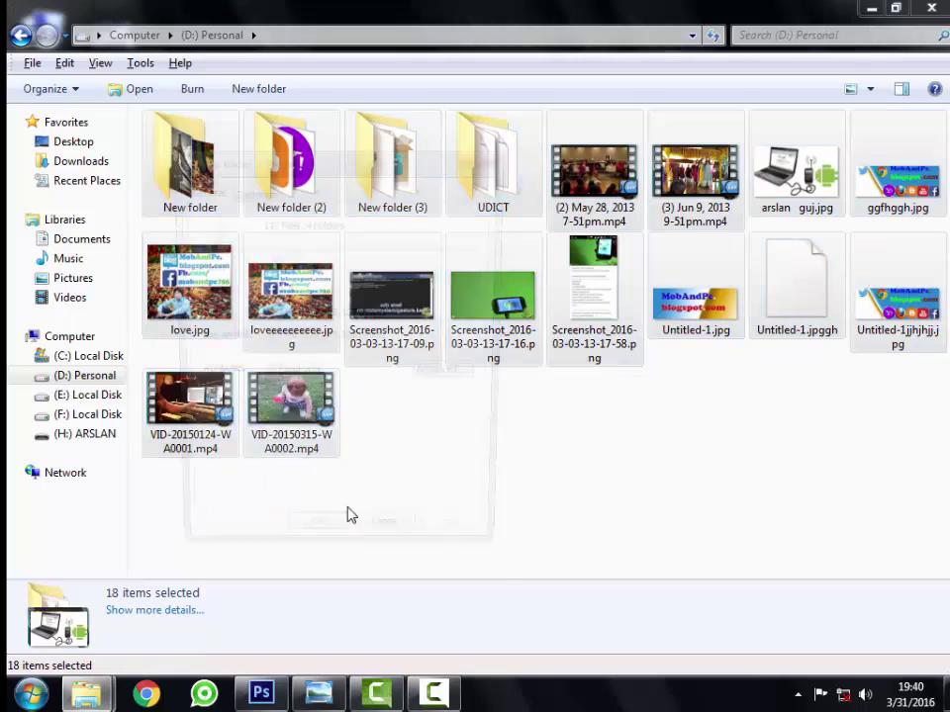
{"action": "left_click", "coordinate": [287, 398]}
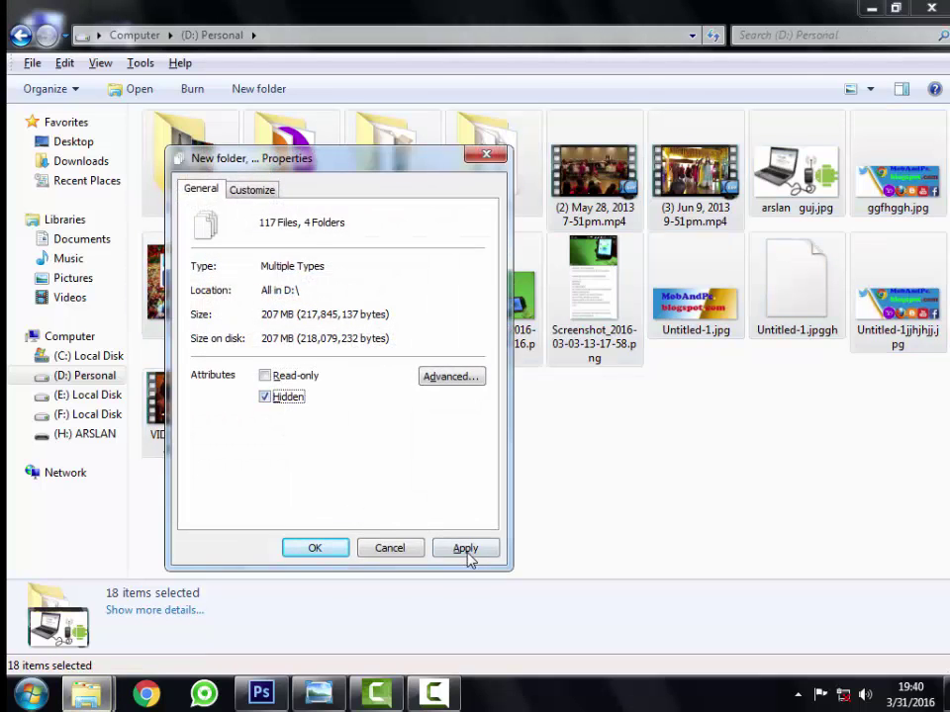
{"action": "left_click", "coordinate": [468, 552]}
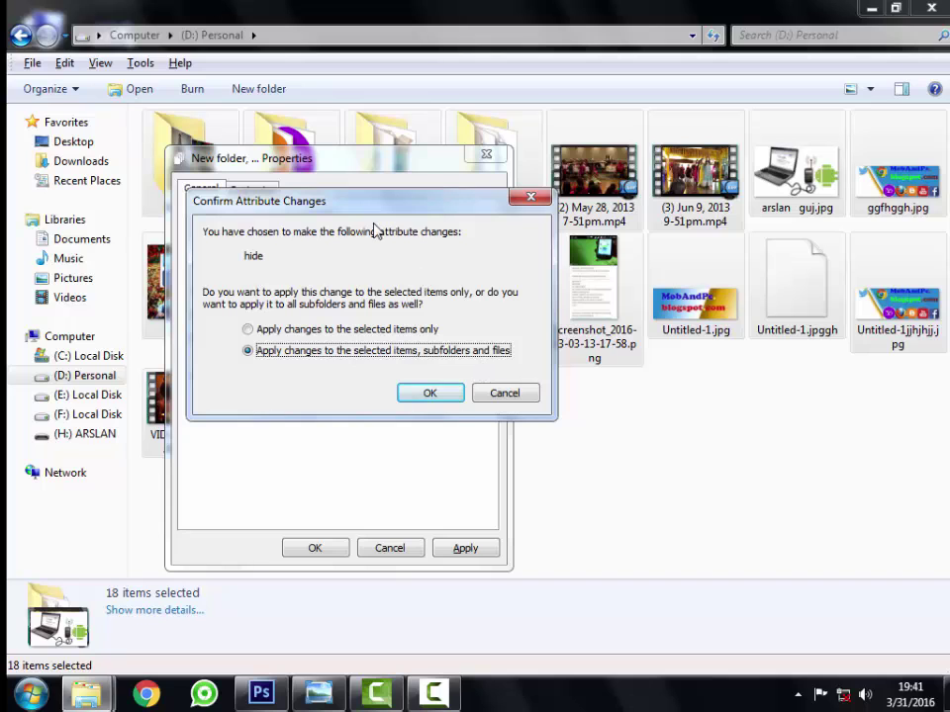
{"action": "left_click_drag", "start_coordinate": [296, 201], "coordinate": [376, 276]}
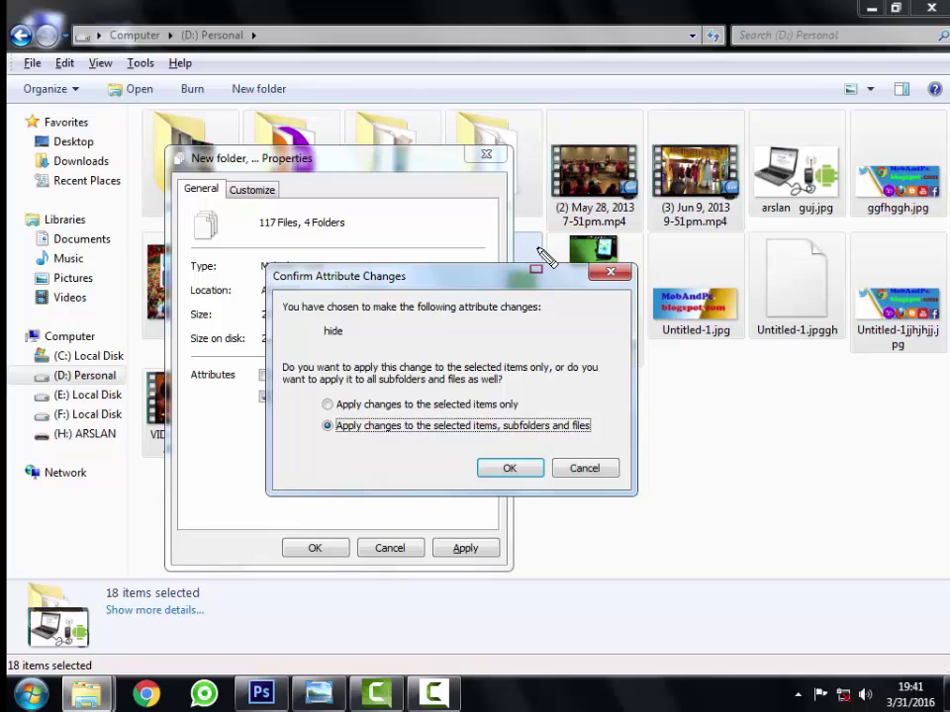
{"action": "left_click", "coordinate": [431, 405]}
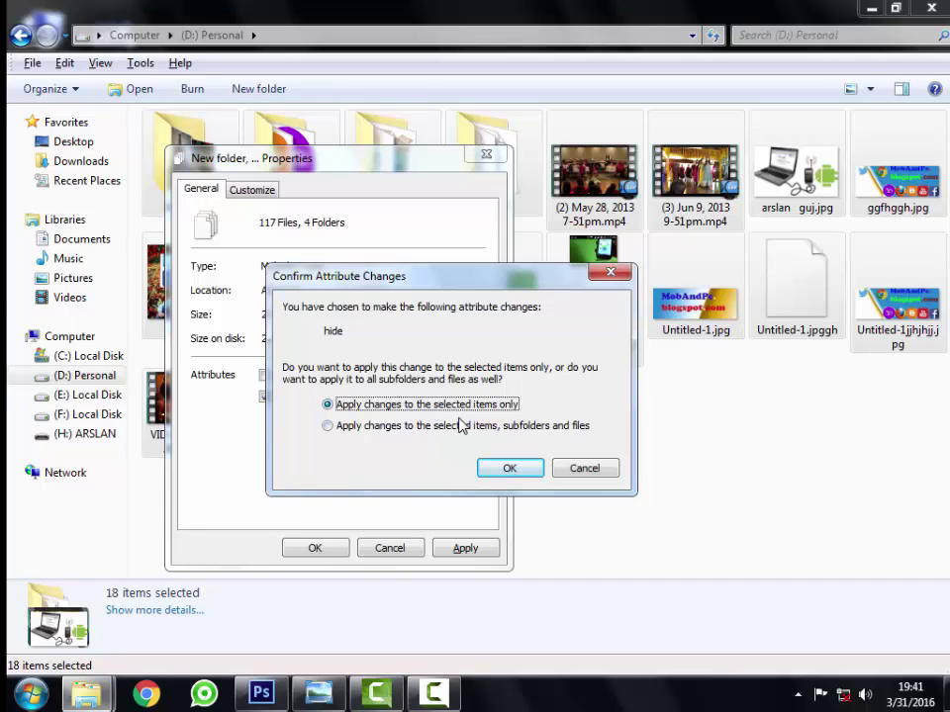
{"action": "left_click", "coordinate": [495, 471]}
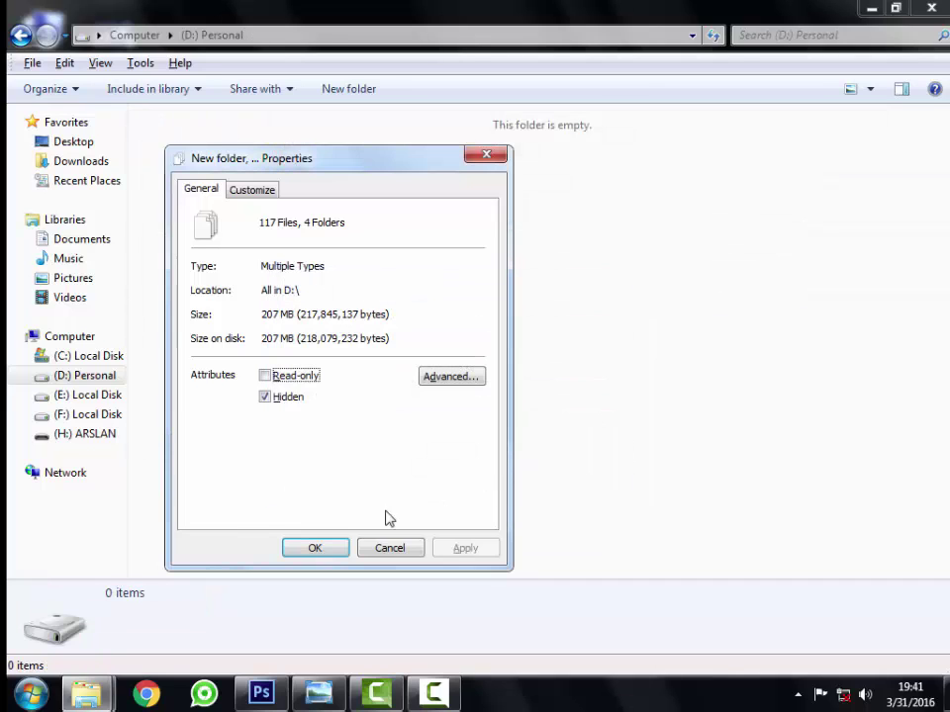
{"action": "left_click", "coordinate": [317, 554]}
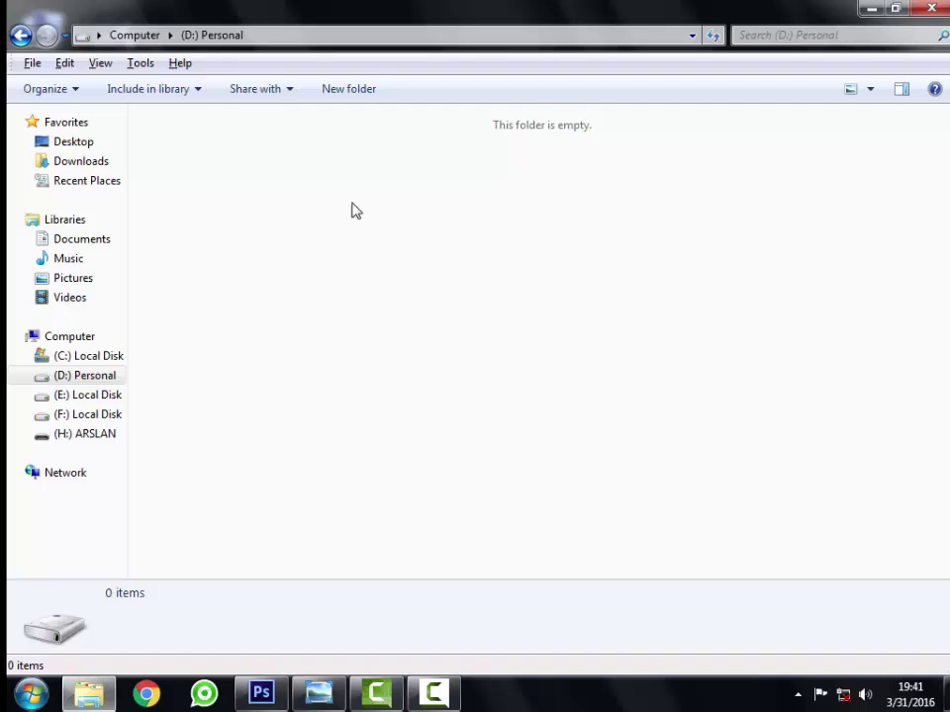
Step: Reopen the (D:) Personal drive from Computer to check whether its items are hidden
{"action": "left_click", "coordinate": [21, 35]}
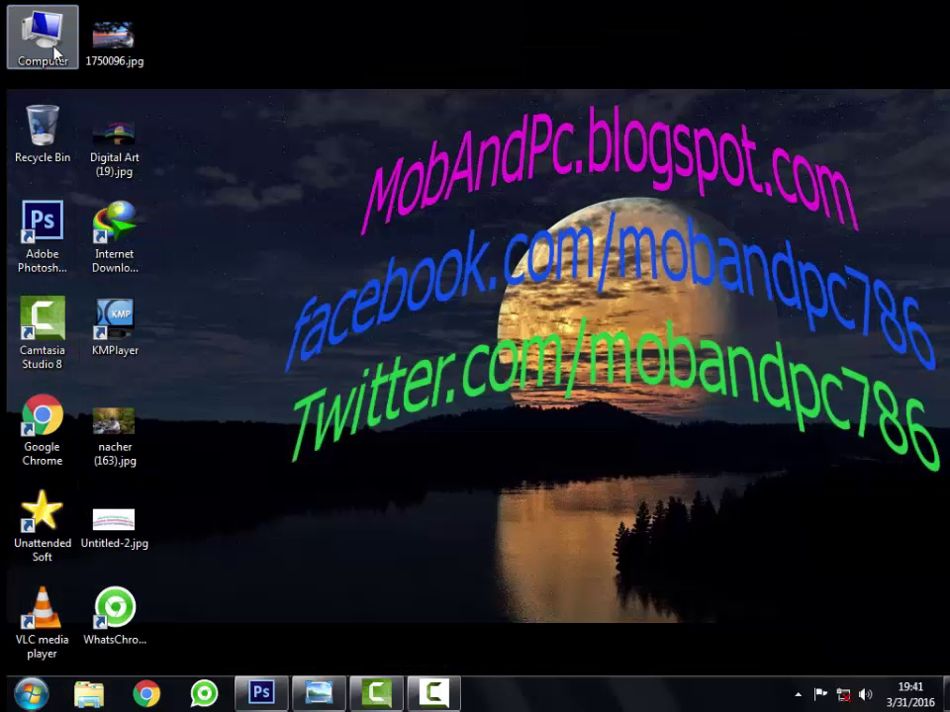
{"action": "double_click", "coordinate": [54, 54]}
{"action": "double_click", "coordinate": [496, 172]}
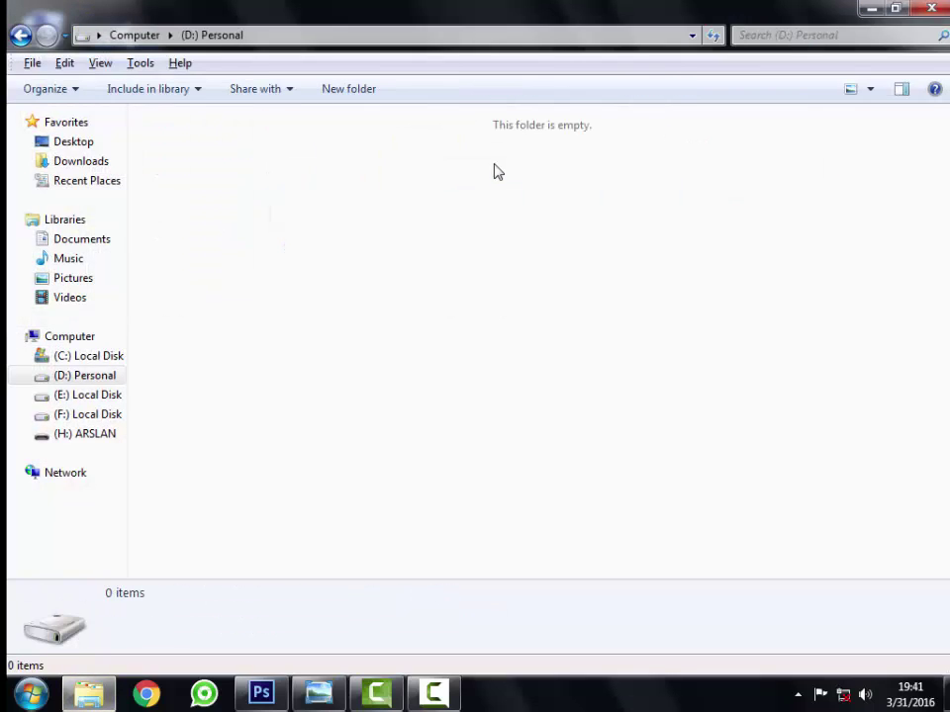
Step: Set the folder view options to "Show hidden files, folders, and drives" and apply the change
{"action": "left_click", "coordinate": [45, 89]}
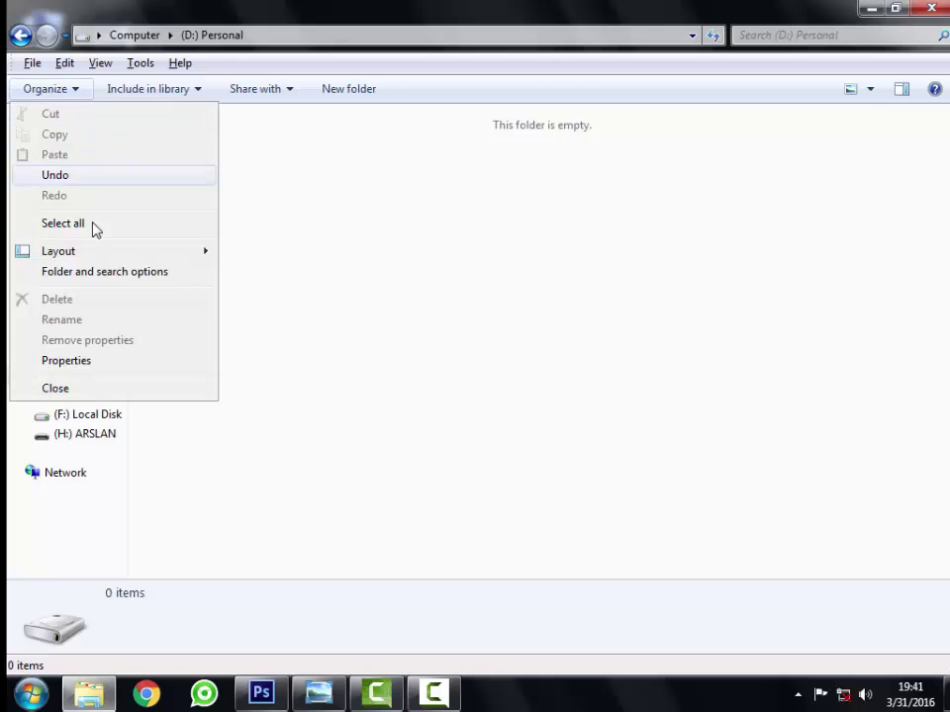
{"action": "left_click", "coordinate": [420, 327]}
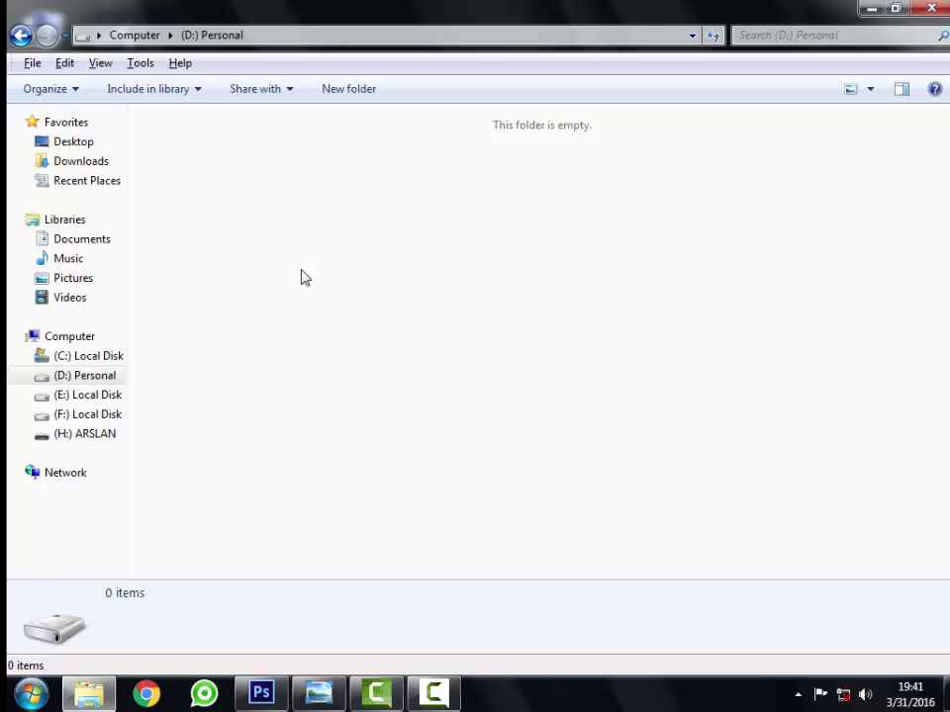
{"action": "left_click", "coordinate": [69, 94]}
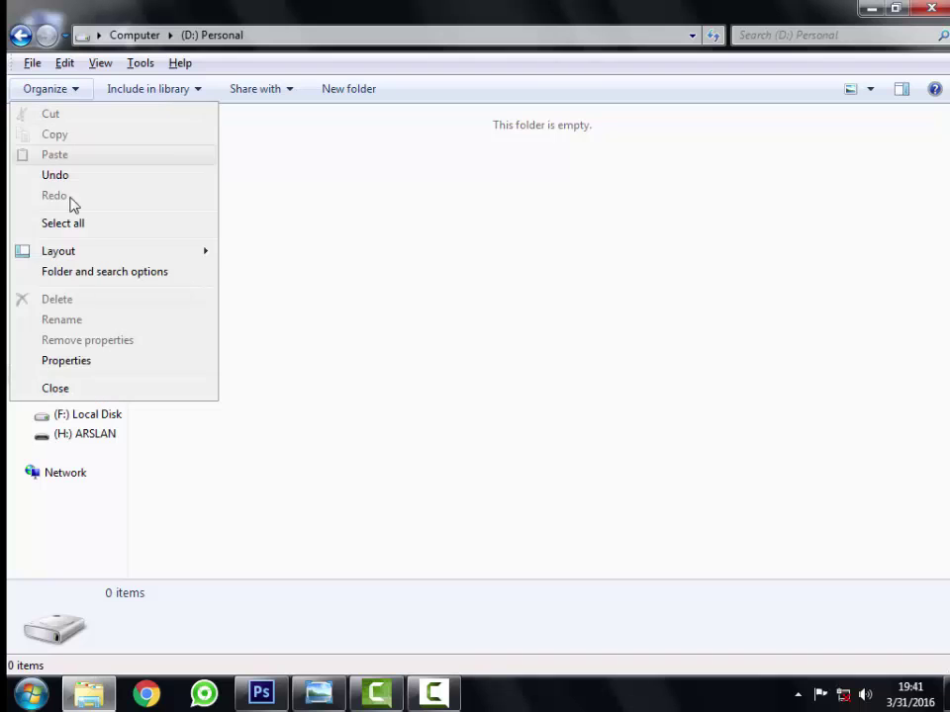
{"action": "left_click", "coordinate": [90, 284]}
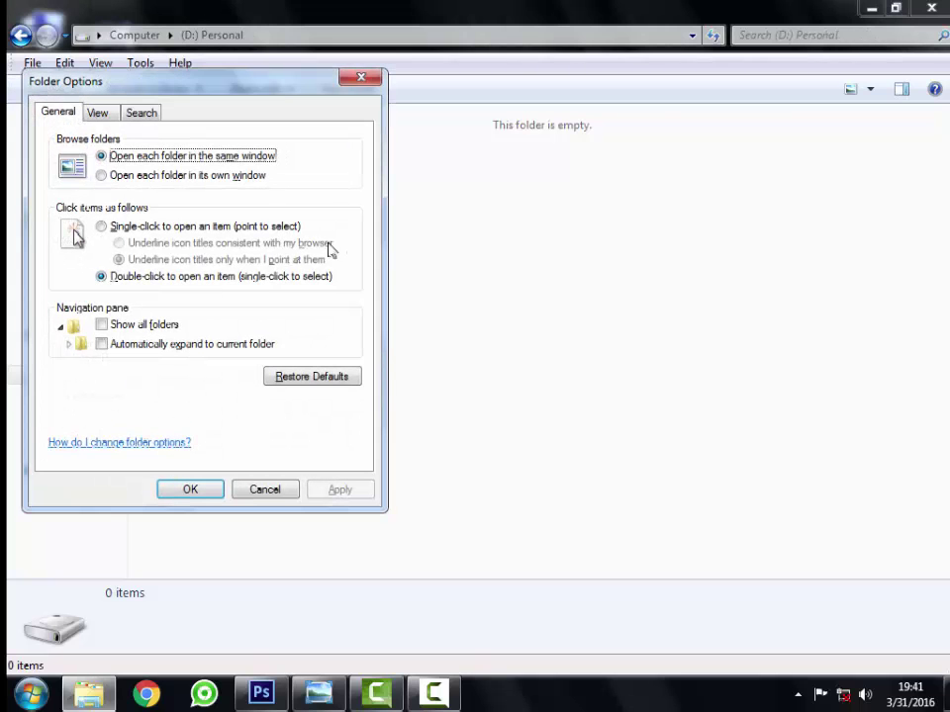
{"action": "left_click", "coordinate": [99, 114]}
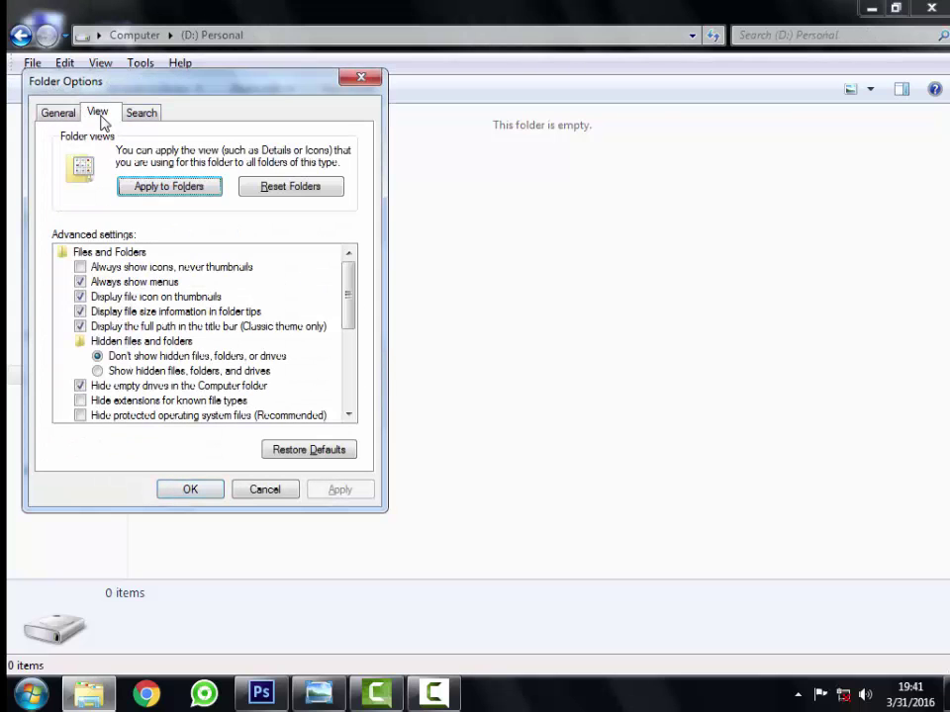
{"action": "left_click", "coordinate": [127, 372]}
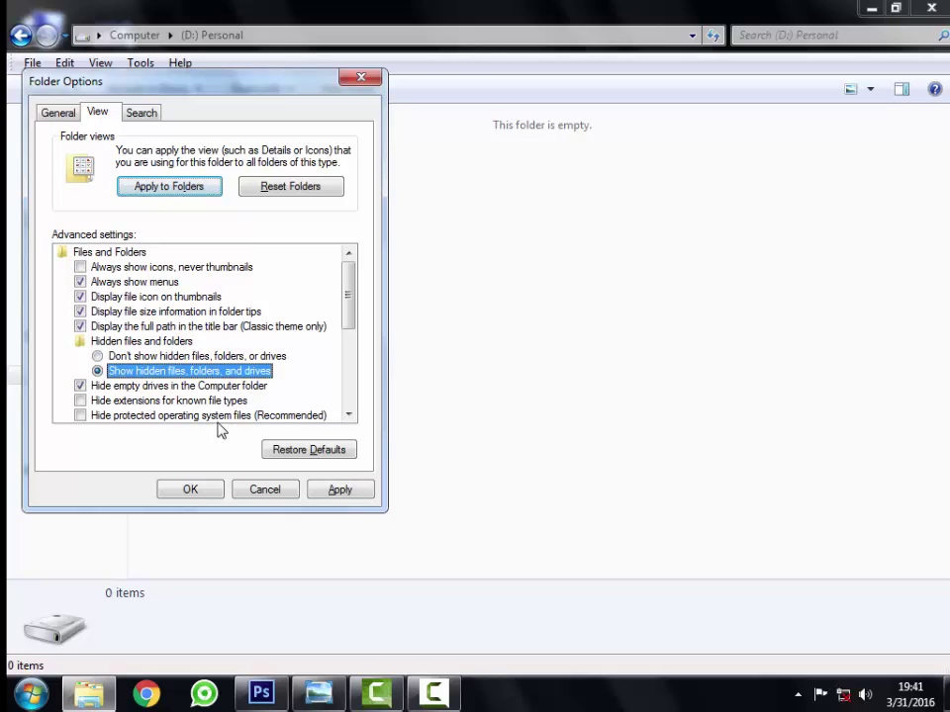
{"action": "left_click", "coordinate": [341, 492]}
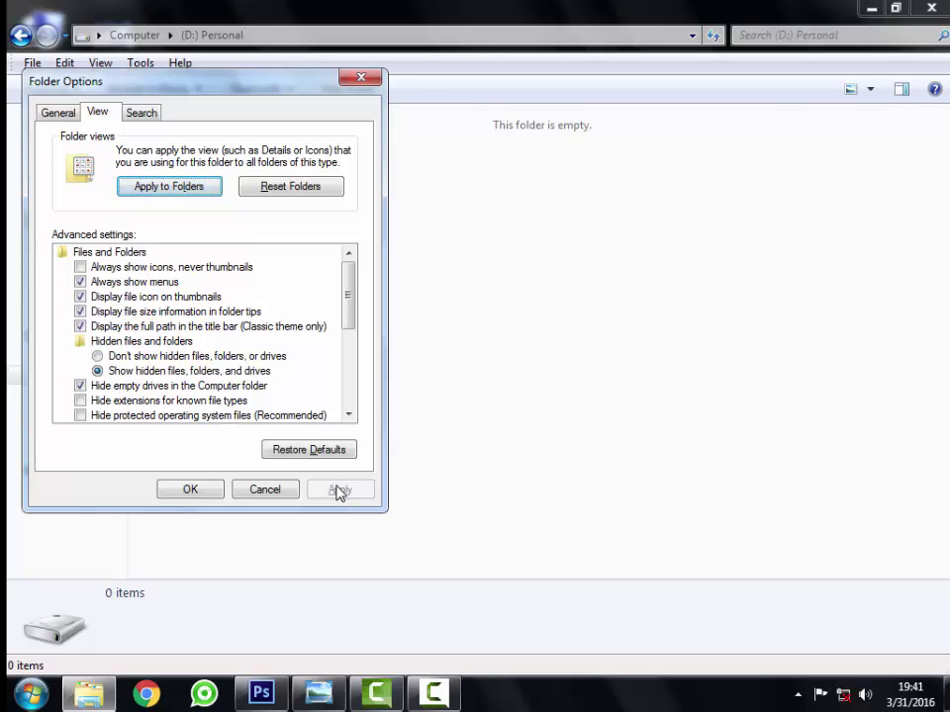
{"action": "left_click", "coordinate": [190, 490]}
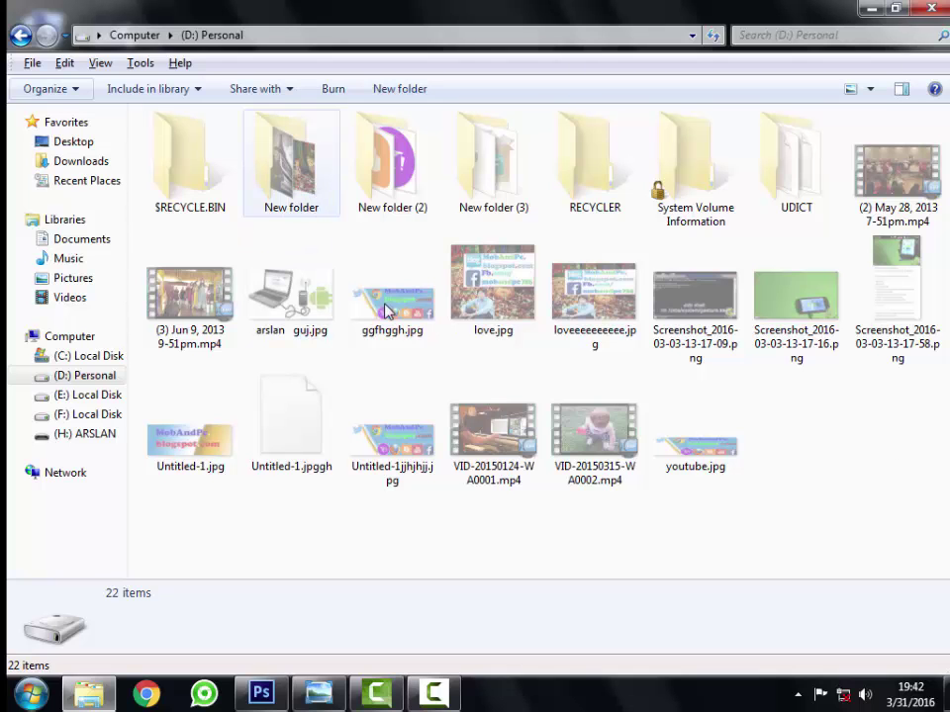
Step: Open the hidden New folder on the D: drive, look through its pictures and return to the drive
{"action": "double_click", "coordinate": [302, 187]}
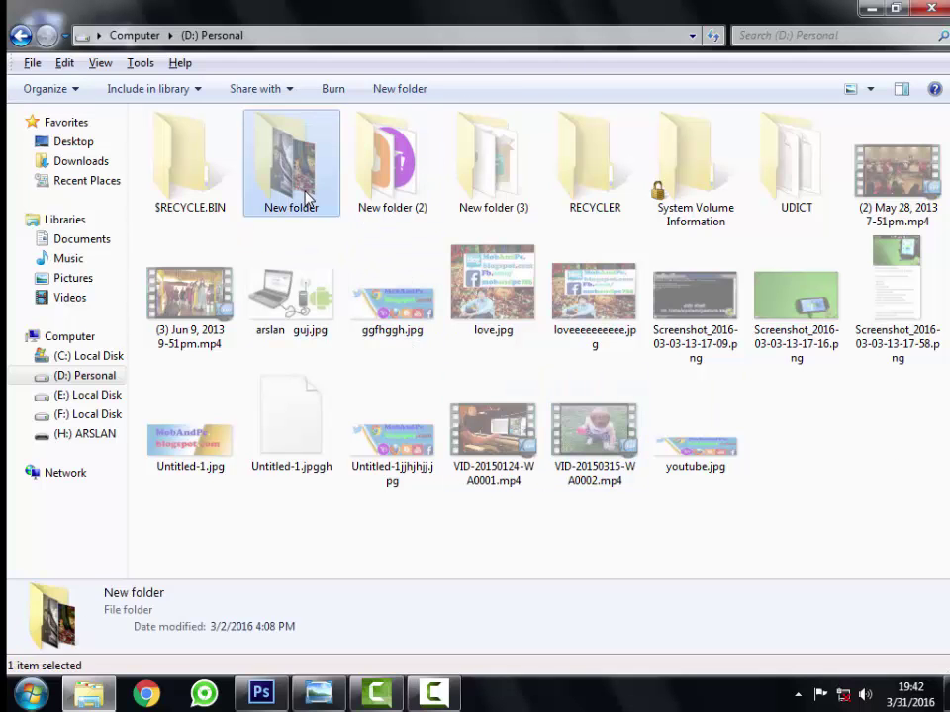
{"action": "scroll", "coordinate": [600, 325], "scroll_direction": "down", "scroll_amount": 5}
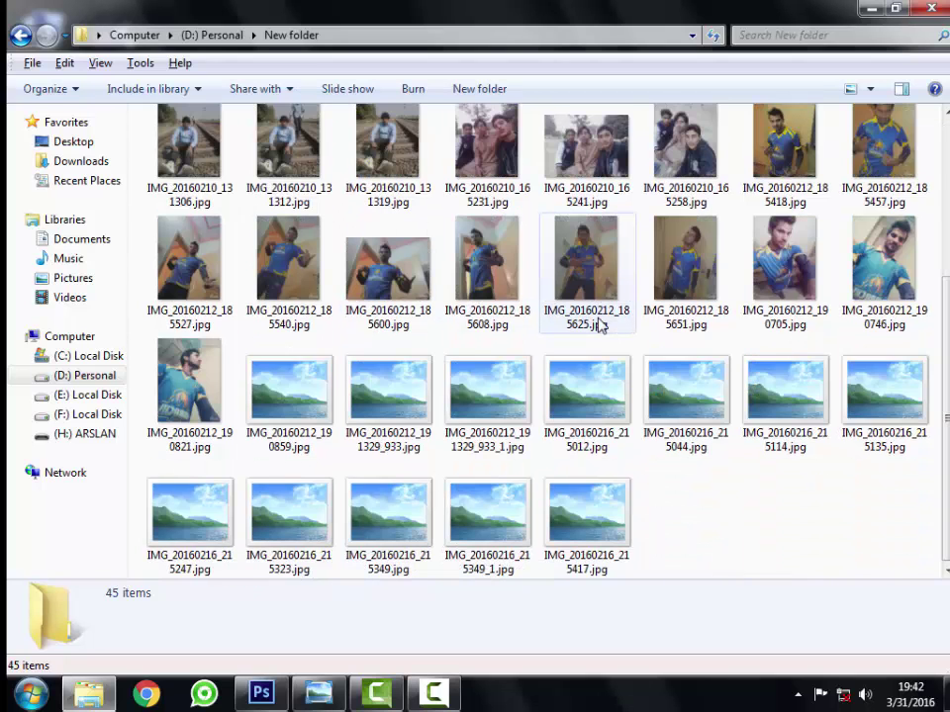
{"action": "scroll", "coordinate": [599, 325], "scroll_direction": "up", "scroll_amount": 5}
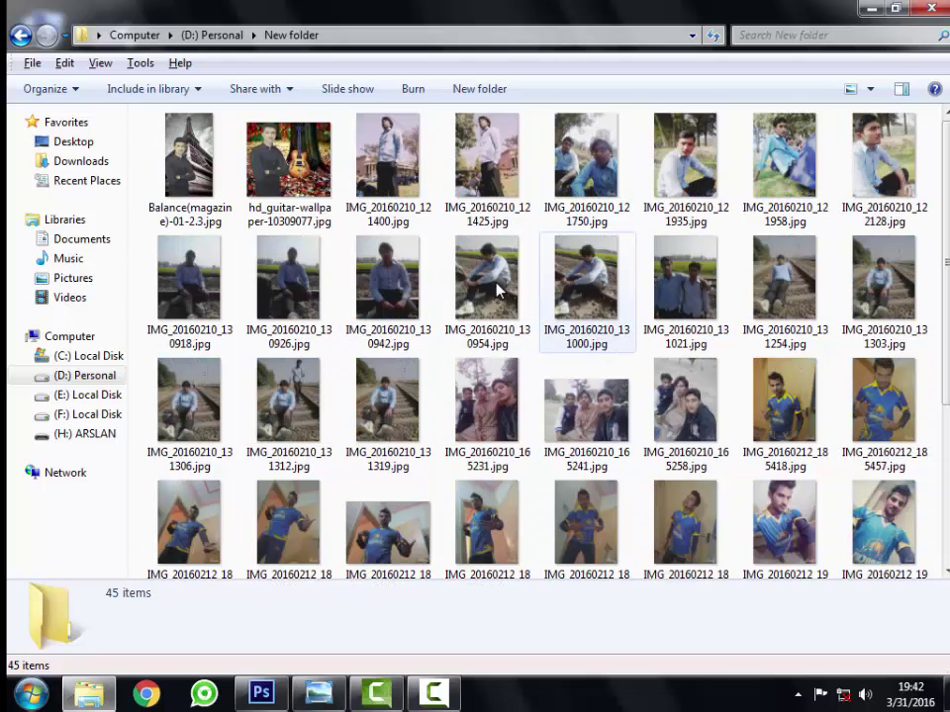
{"action": "left_click", "coordinate": [21, 36]}
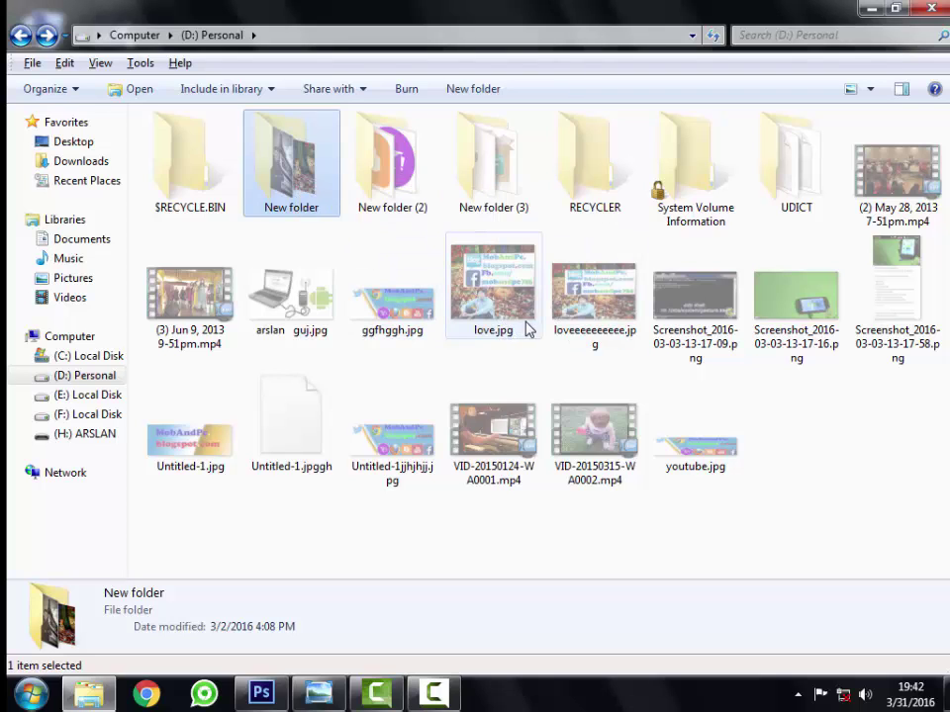
{"action": "left_click", "coordinate": [818, 484]}
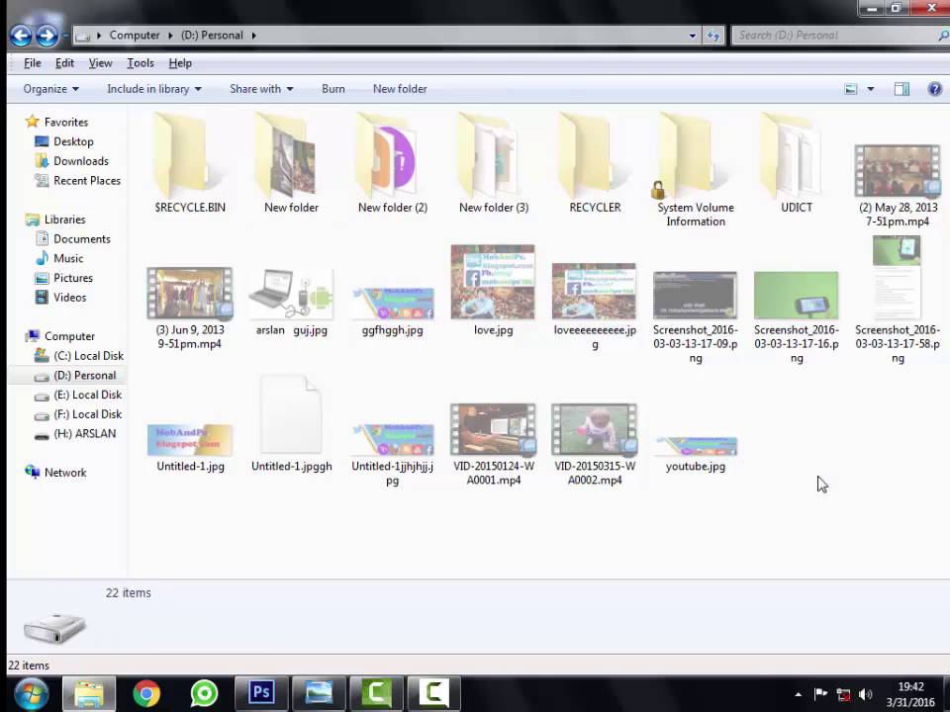
Step: Set the folder view options to "Don't show hidden files, folders, or drives" and apply the change
{"action": "left_click", "coordinate": [40, 87]}
{"action": "left_click", "coordinate": [104, 271]}
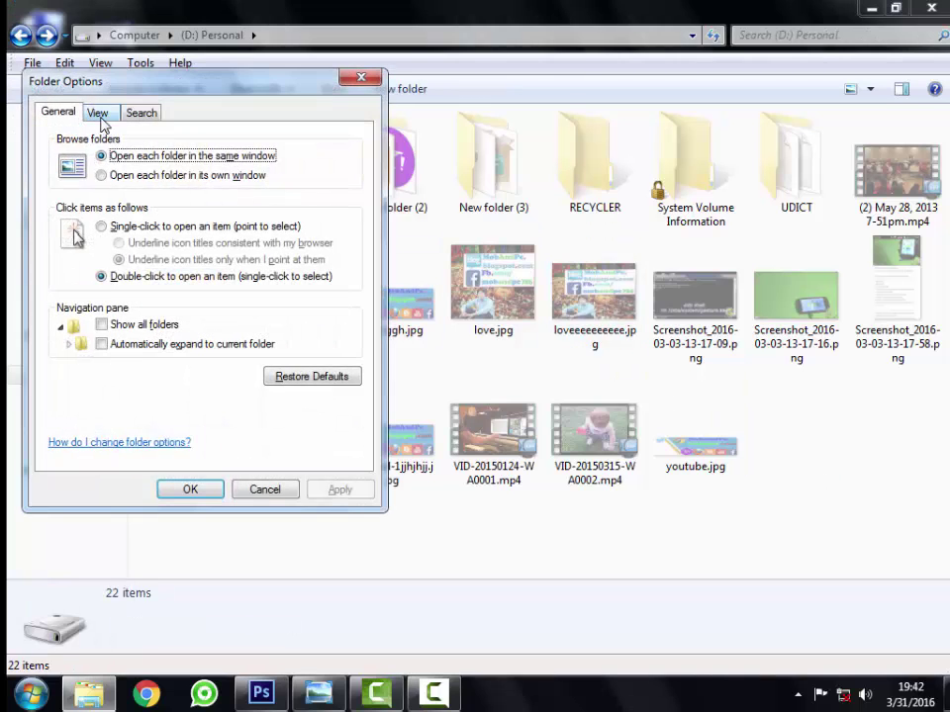
{"action": "left_click", "coordinate": [97, 112]}
{"action": "left_click", "coordinate": [128, 357]}
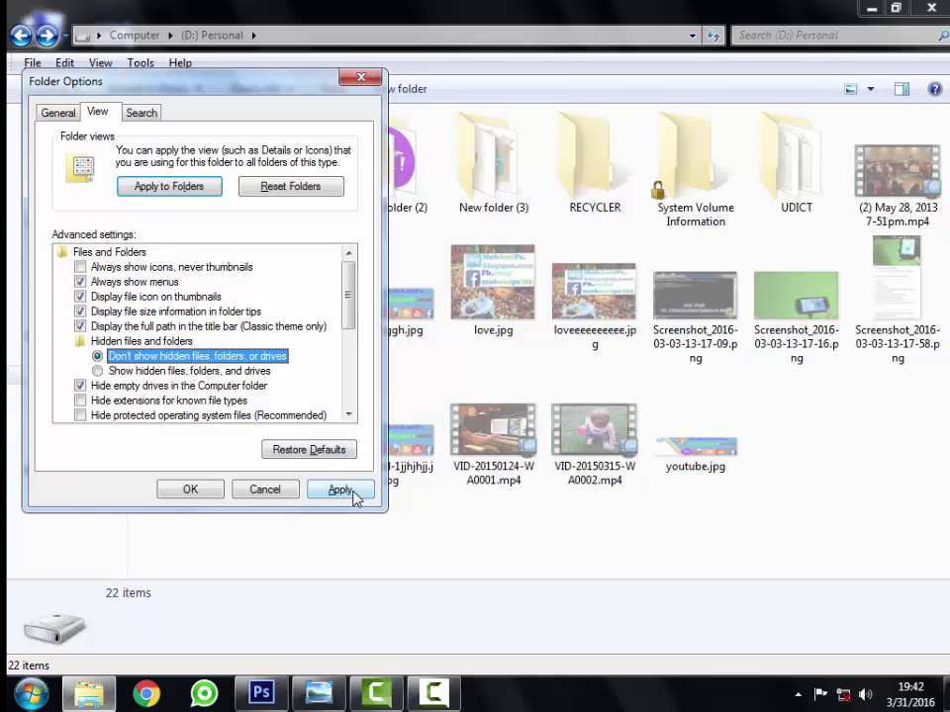
{"action": "left_click", "coordinate": [339, 489]}
{"action": "key", "text": "Return"}
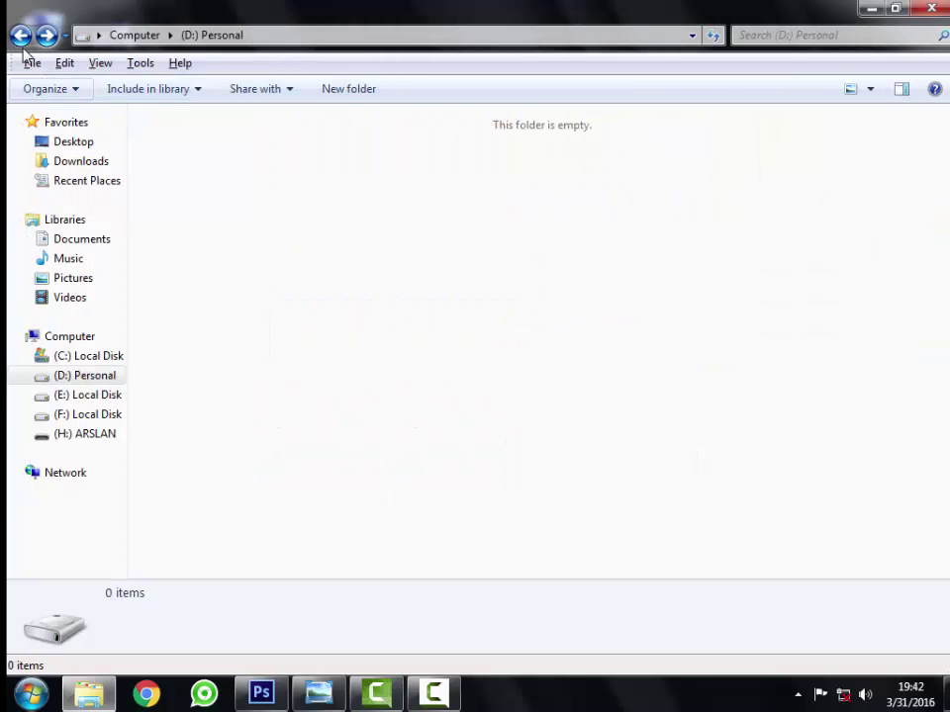
Step: Set the folder view options to "Show hidden files, folders, and drives" and apply the change
{"action": "left_click", "coordinate": [34, 88]}
{"action": "left_click", "coordinate": [94, 277]}
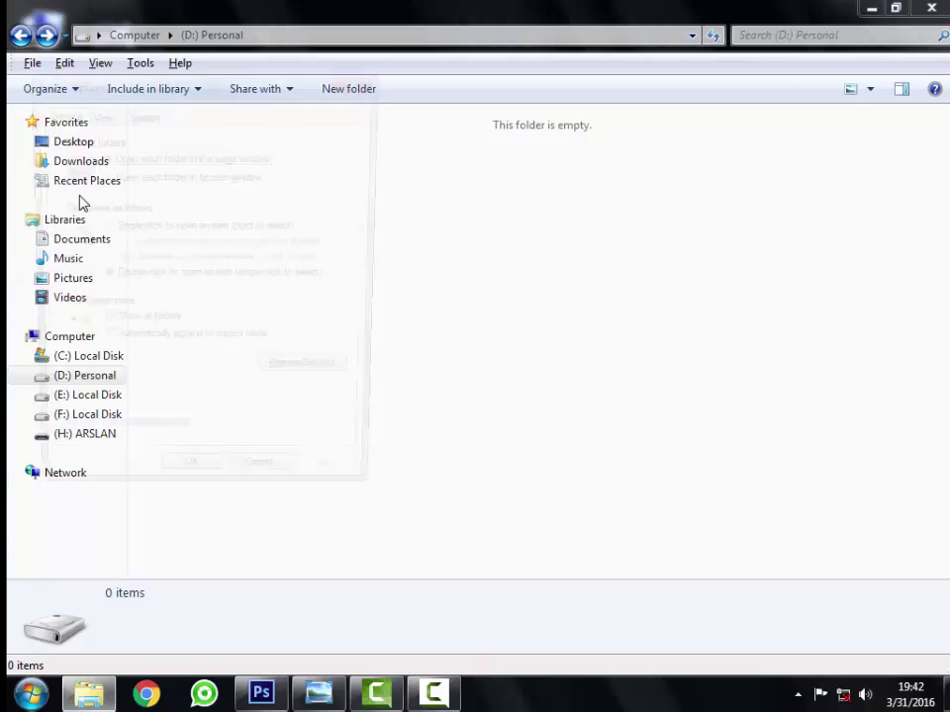
{"action": "left_click", "coordinate": [97, 117]}
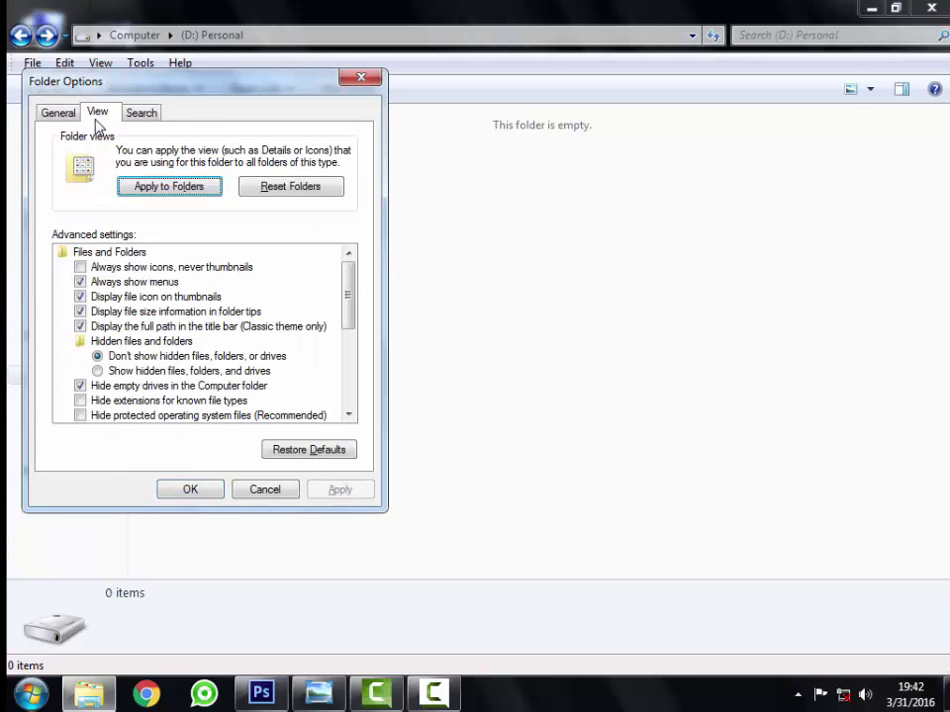
{"action": "left_click", "coordinate": [144, 372]}
{"action": "left_click", "coordinate": [339, 490]}
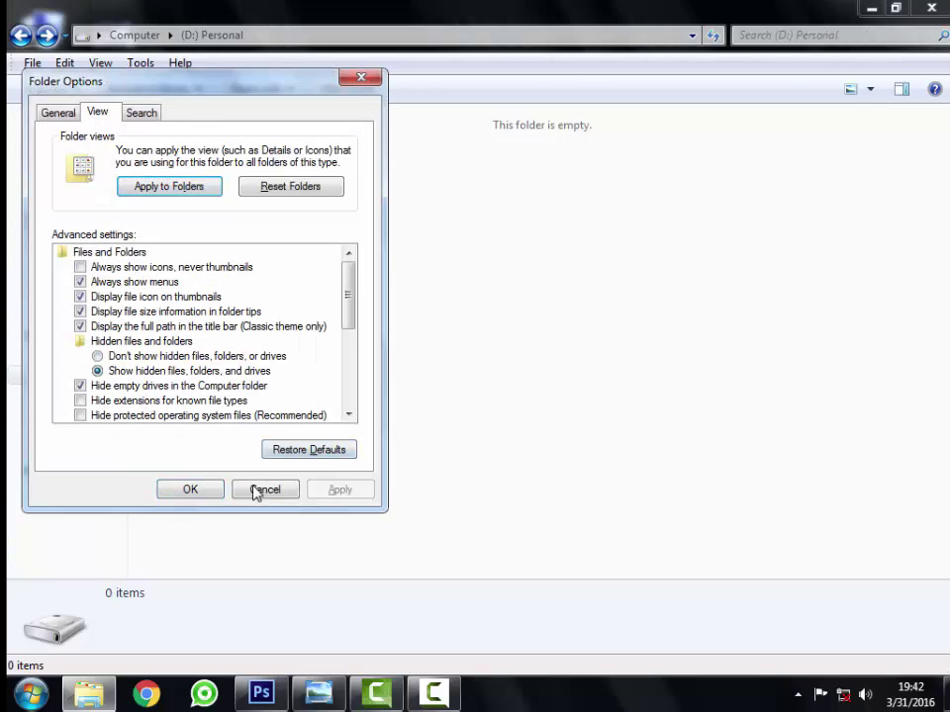
{"action": "left_click", "coordinate": [190, 492]}
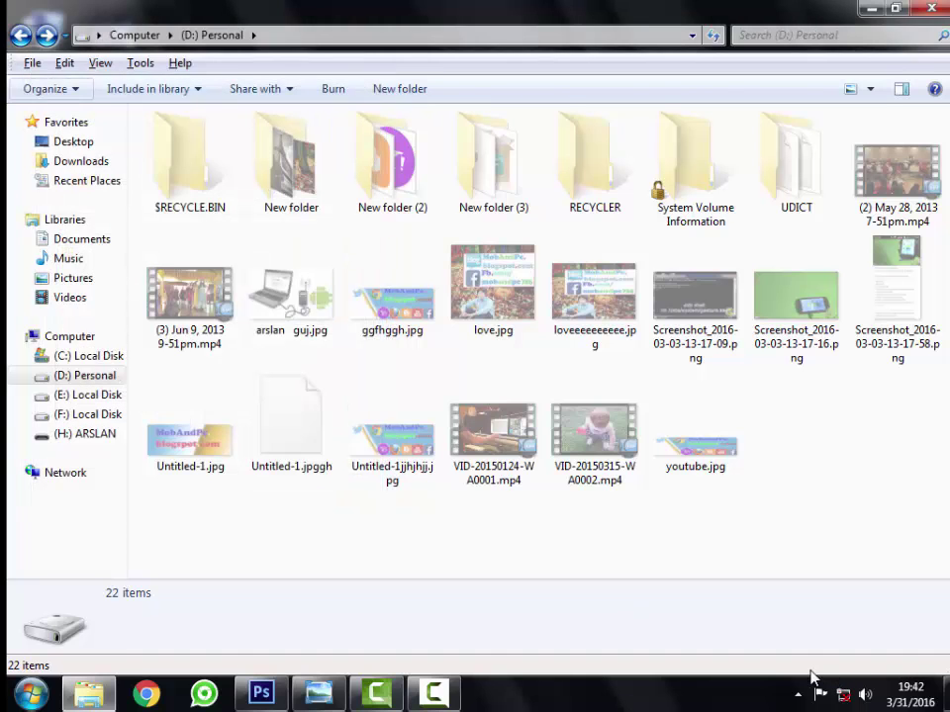
Step: Select all files and folders on the D: drive and check the Hidden attribute in their properties
{"action": "left_click_drag", "start_coordinate": [927, 572], "coordinate": [188, 164]}
{"action": "right_click", "coordinate": [188, 165]}
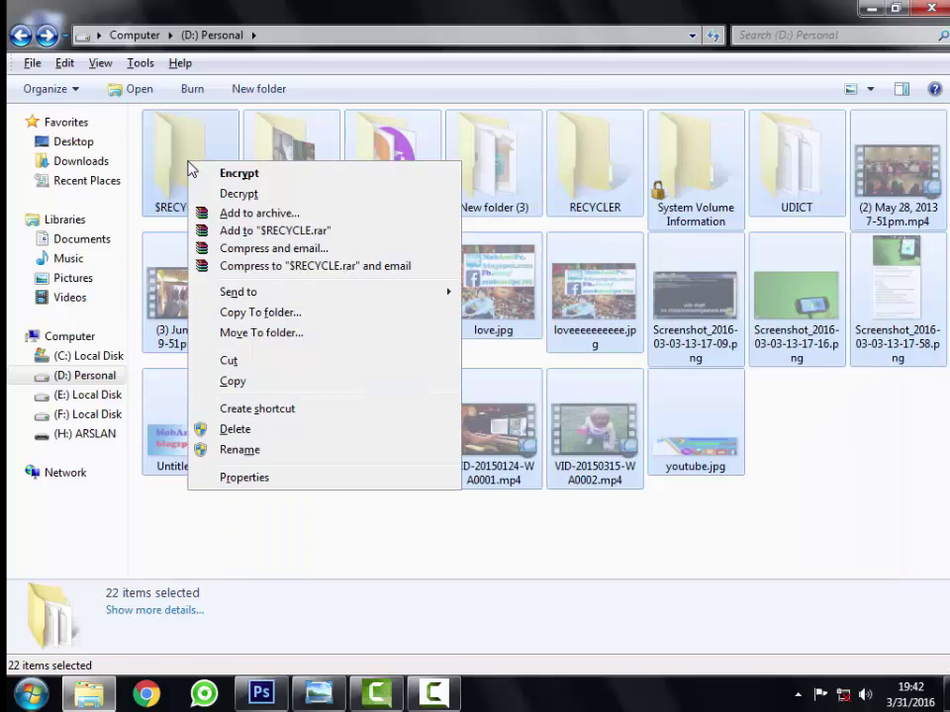
{"action": "left_click", "coordinate": [243, 477]}
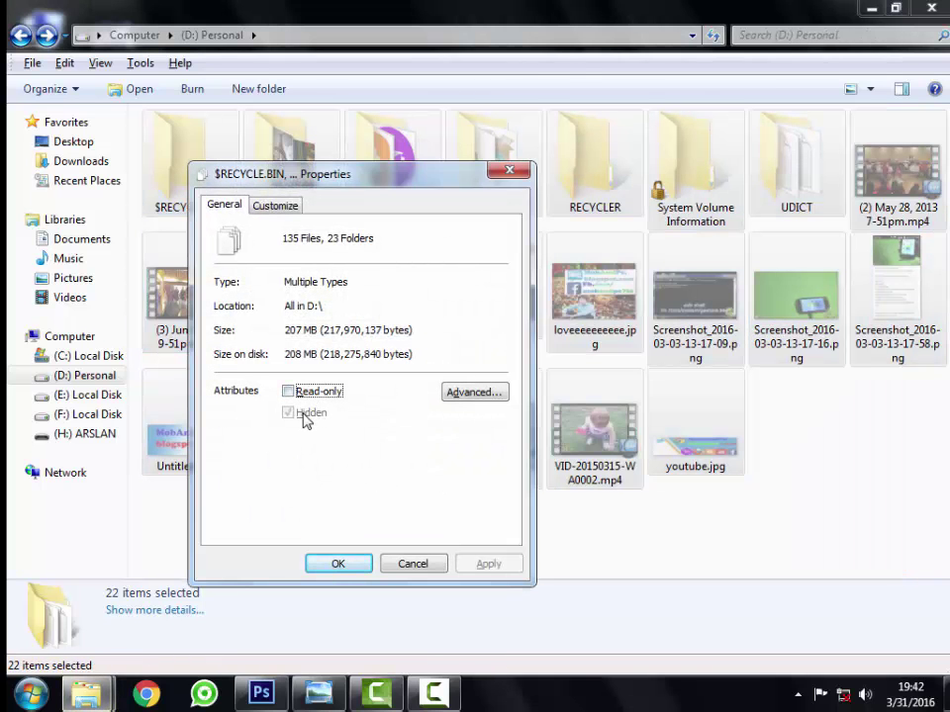
{"action": "left_click", "coordinate": [416, 566]}
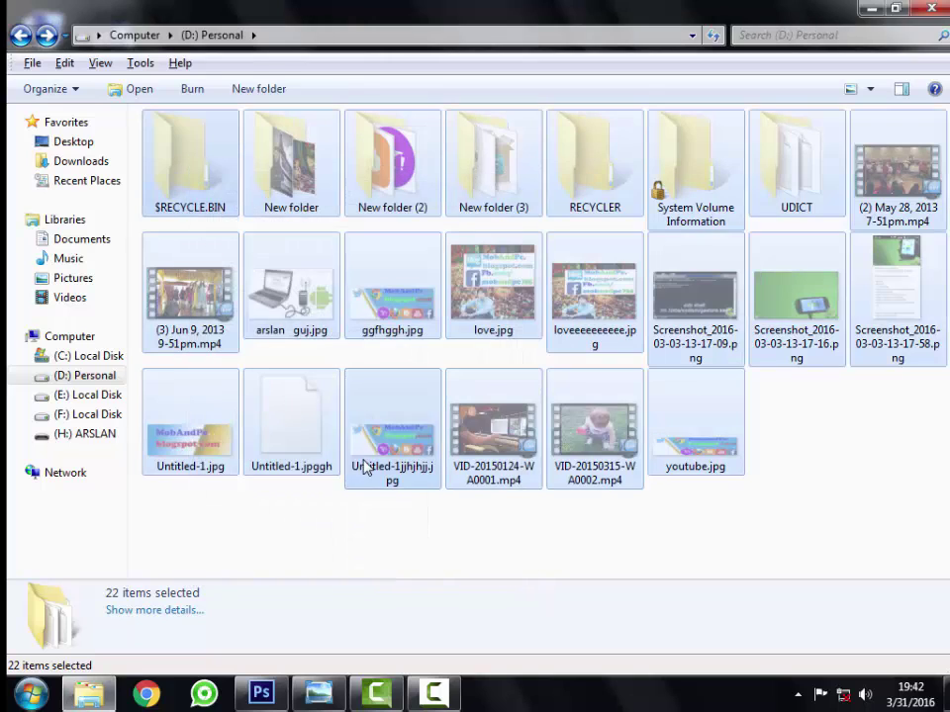
Step: Exclude $RECYCLE.BIN from the selection and check the Hidden attribute of the remaining items
{"action": "left_click", "coordinate": [180, 194], "text": "ctrl"}
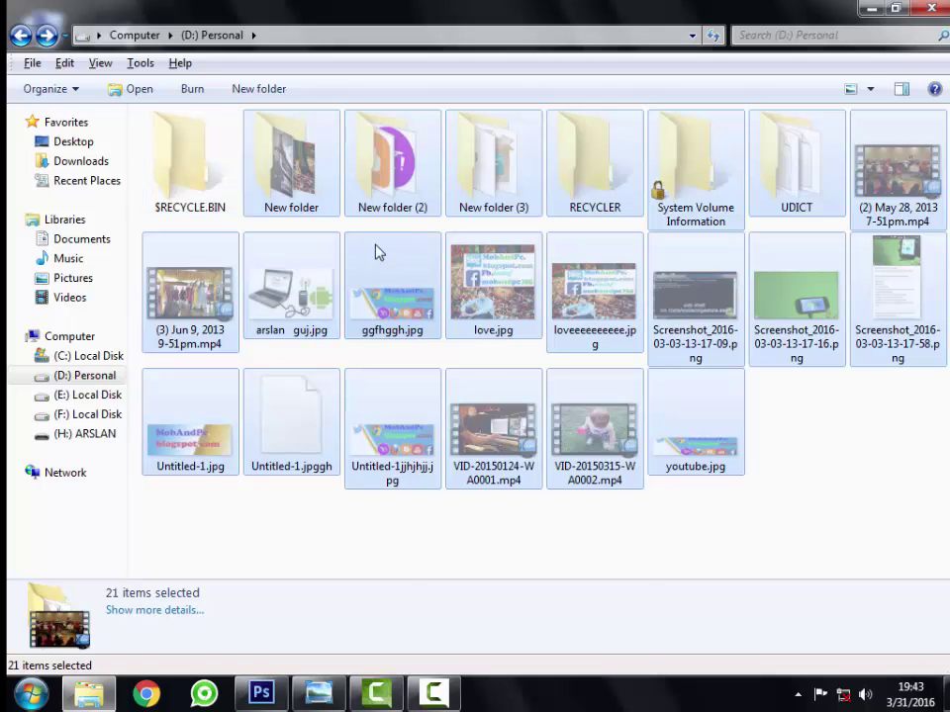
{"action": "right_click", "coordinate": [375, 253]}
{"action": "left_click", "coordinate": [471, 661]}
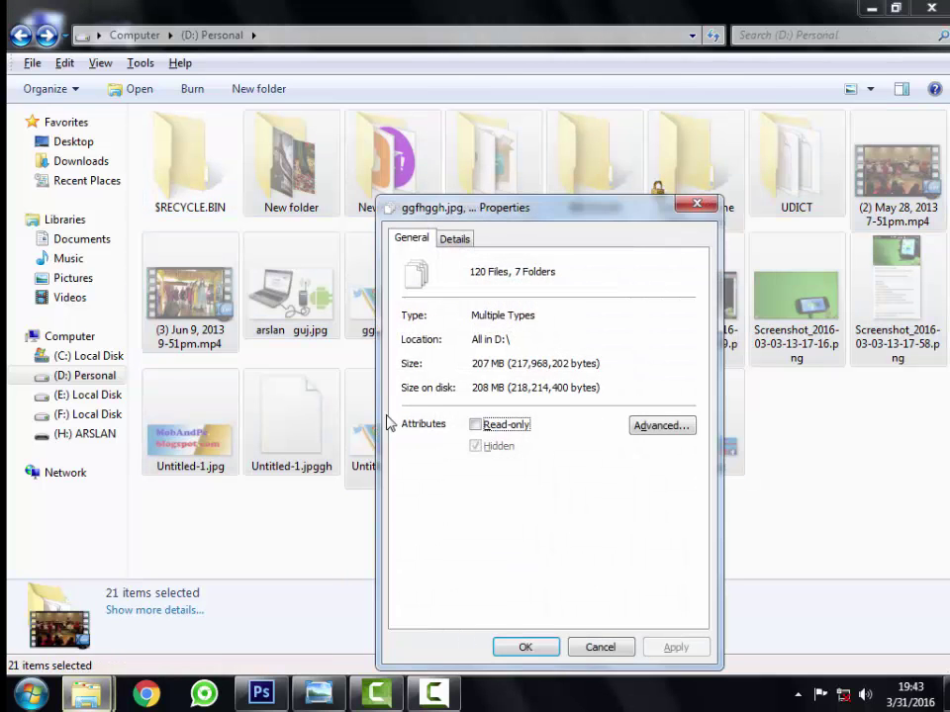
{"action": "left_click_drag", "start_coordinate": [596, 218], "coordinate": [585, 377]}
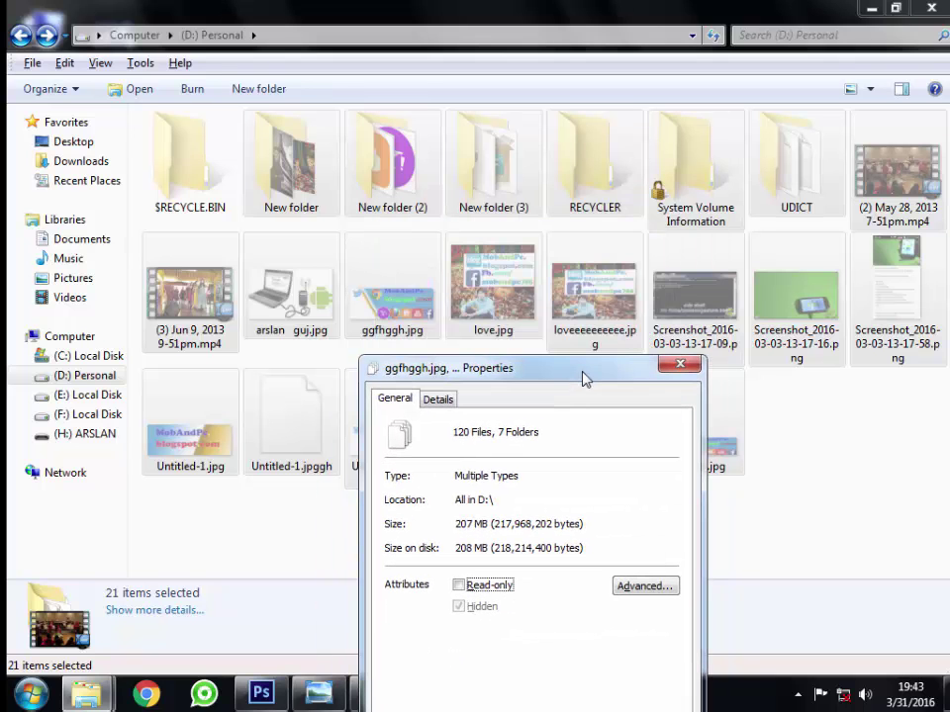
{"action": "left_click", "coordinate": [677, 366]}
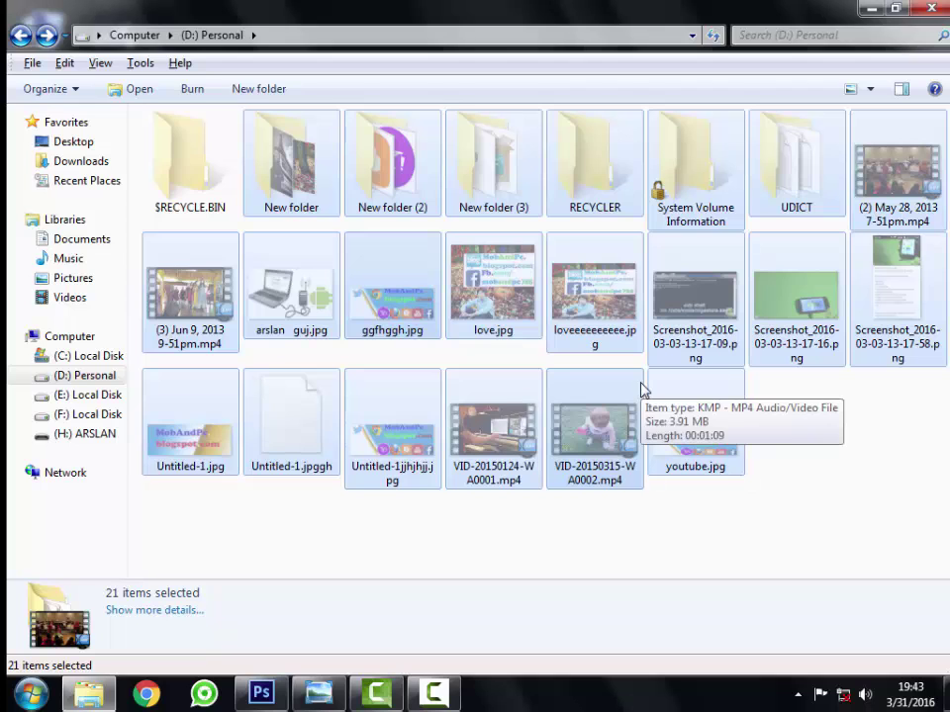
Step: Exclude System Volume Information and RECYCLER from the selection and clear the Hidden attribute of the remaining items, changing the selected items only
{"action": "left_click", "coordinate": [663, 190], "text": "ctrl"}
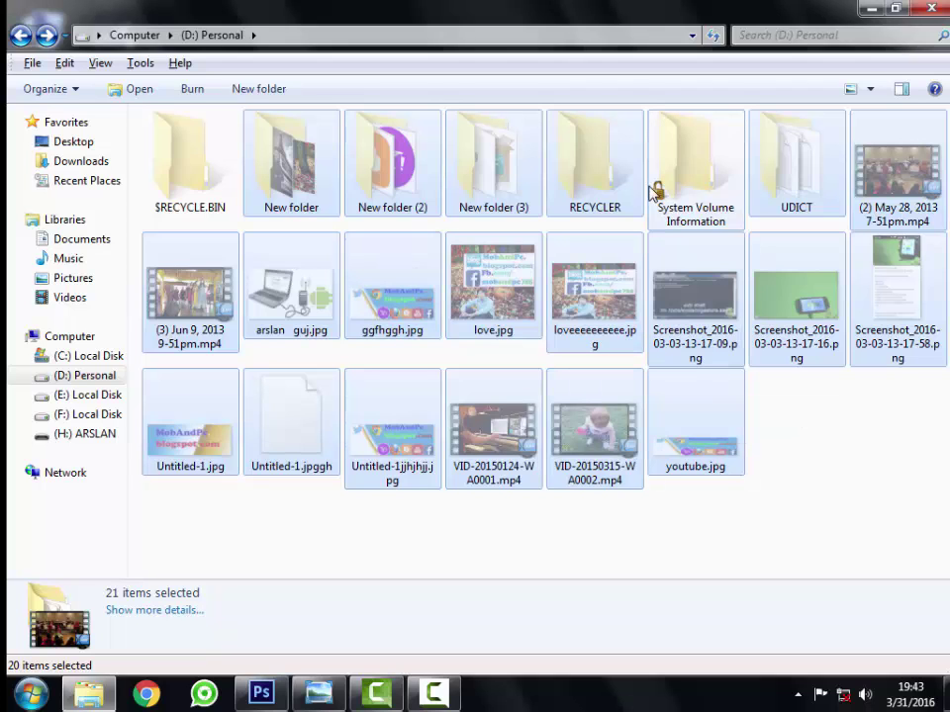
{"action": "left_click", "coordinate": [615, 194], "text": "ctrl"}
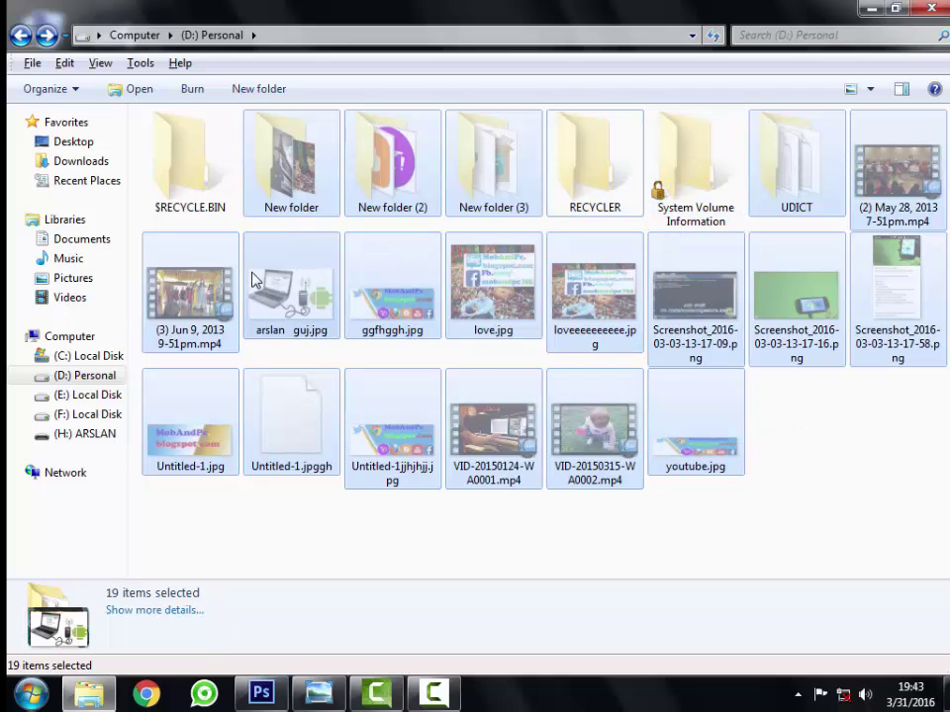
{"action": "right_click", "coordinate": [613, 296]}
{"action": "left_click", "coordinate": [697, 671]}
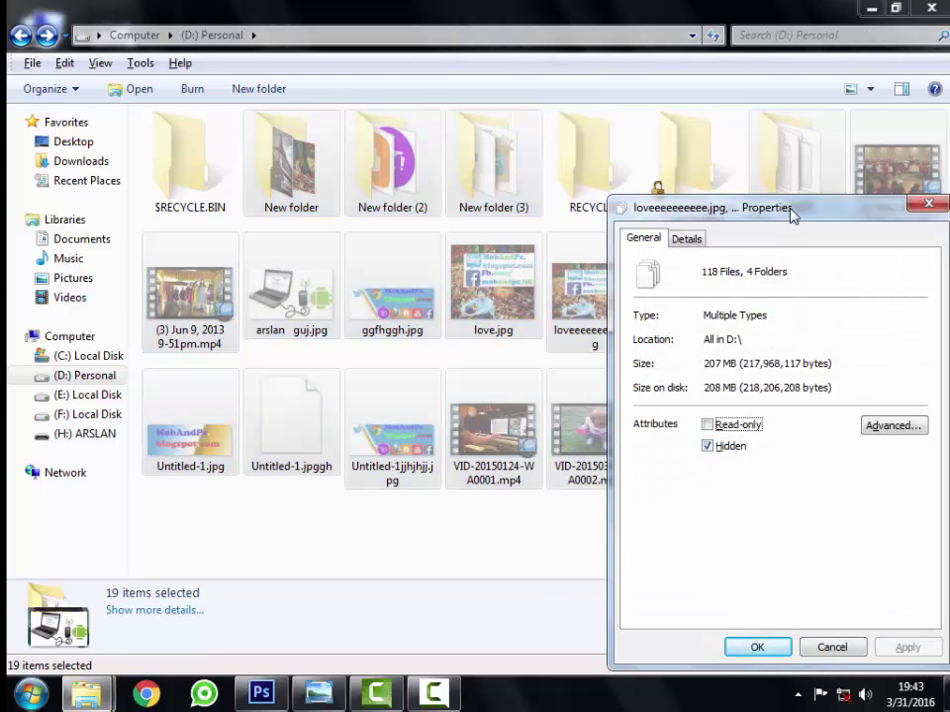
{"action": "left_click_drag", "start_coordinate": [792, 215], "coordinate": [254, 27]}
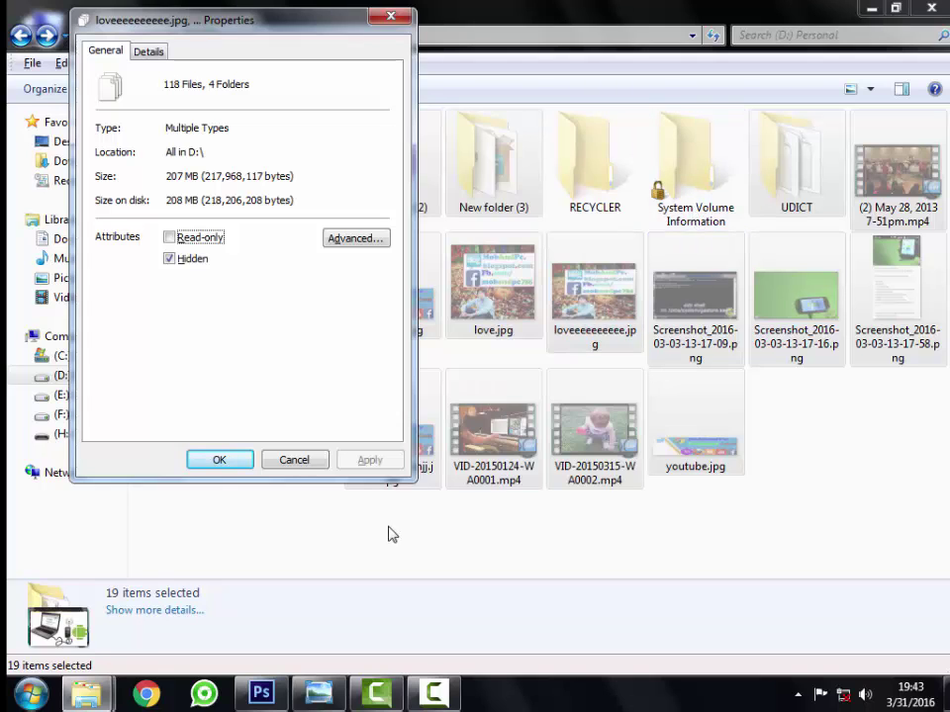
{"action": "left_click", "coordinate": [183, 259]}
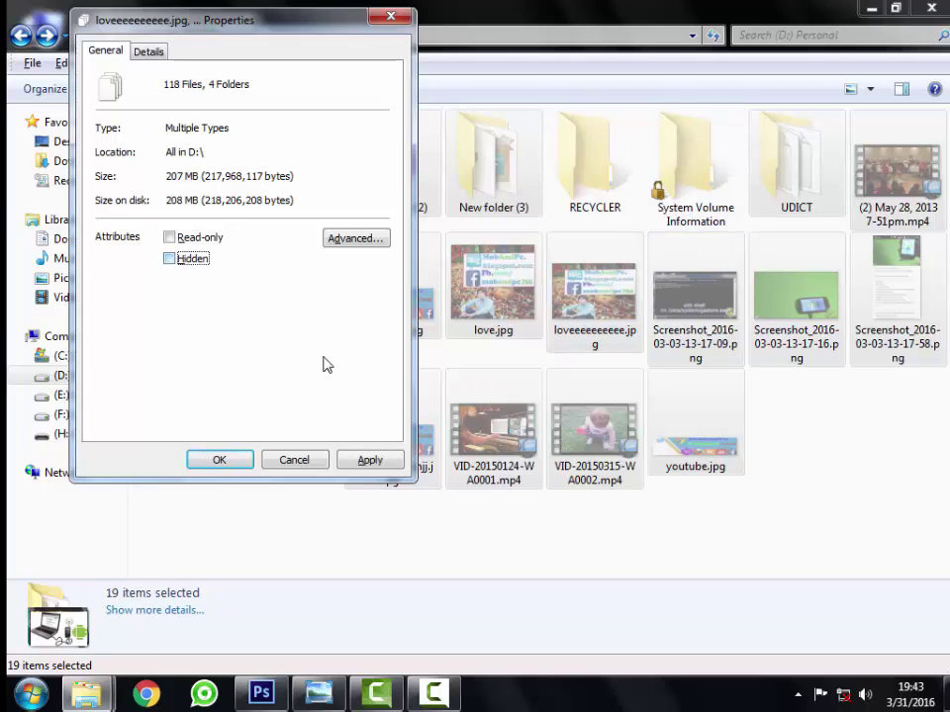
{"action": "left_click", "coordinate": [364, 462]}
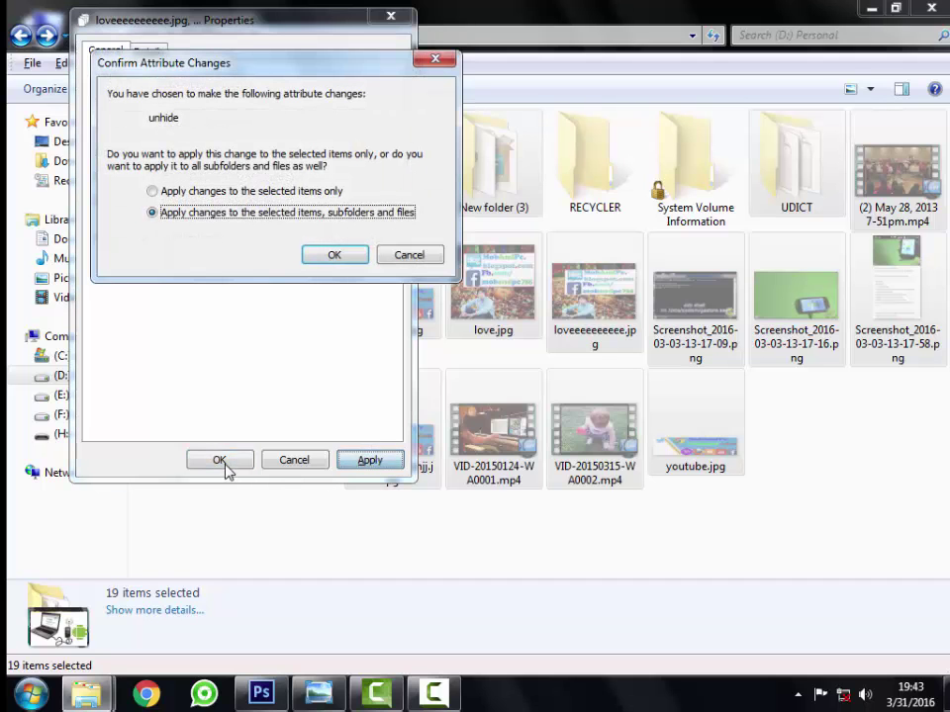
{"action": "left_click", "coordinate": [263, 191]}
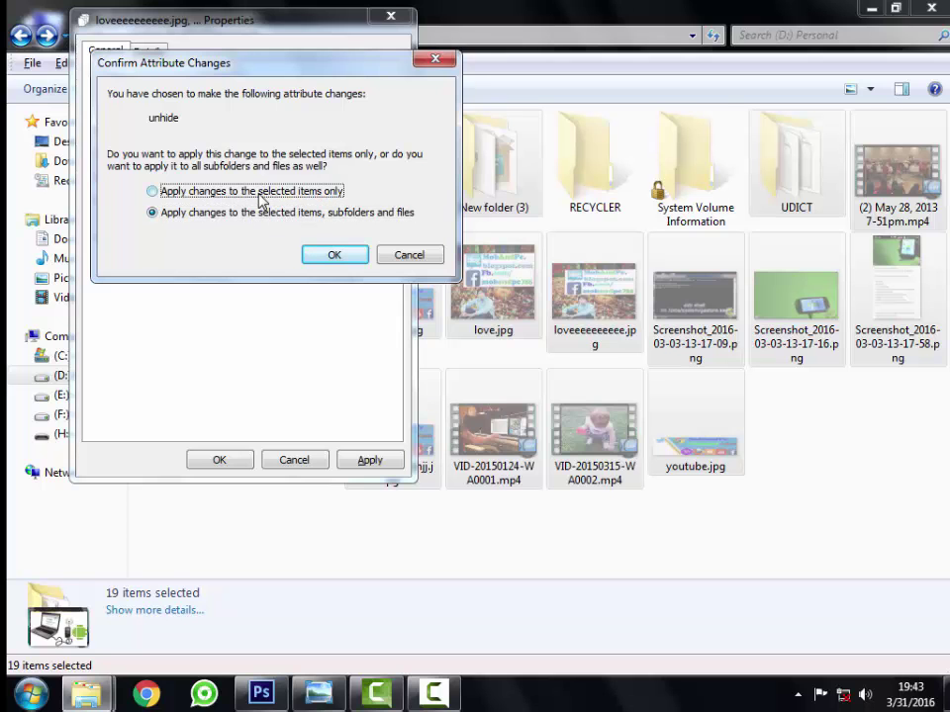
{"action": "left_click", "coordinate": [348, 256]}
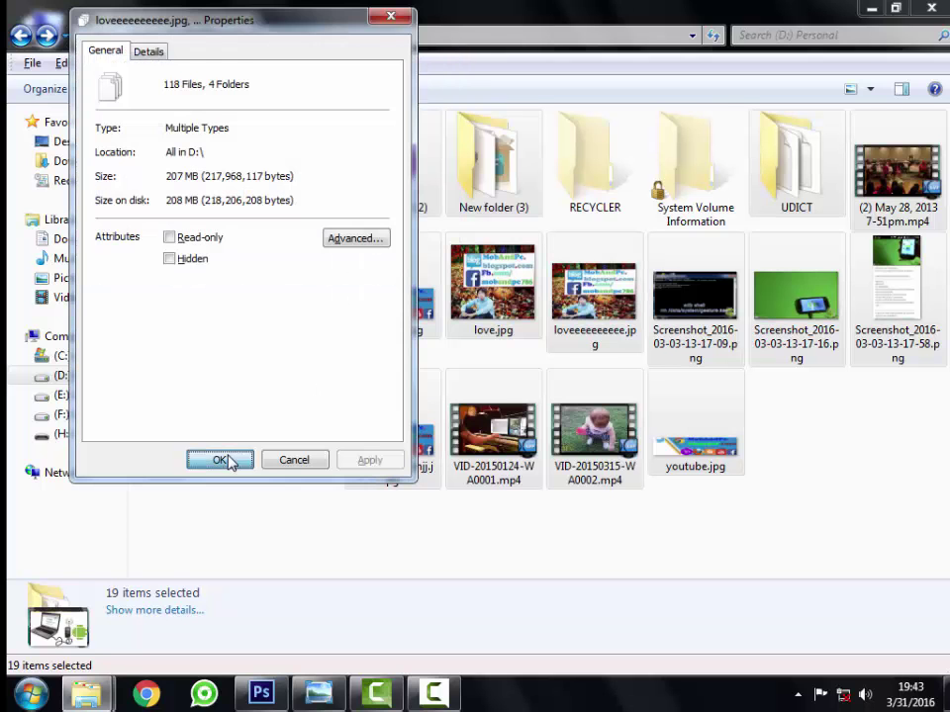
{"action": "left_click", "coordinate": [227, 459]}
{"action": "left_click", "coordinate": [640, 573]}
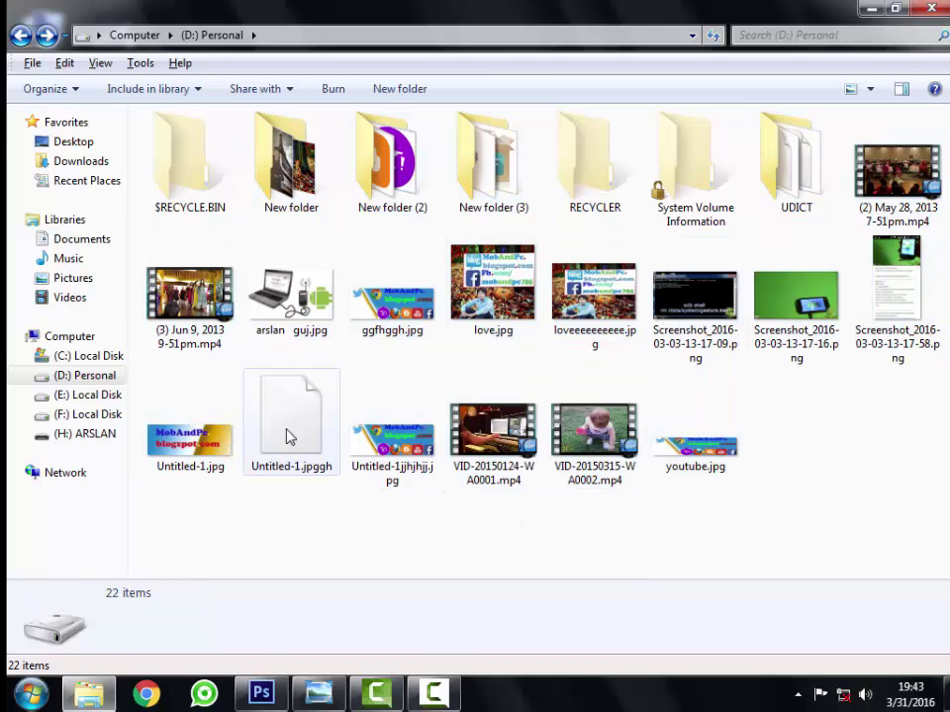
Step: Open the unhidden New folder to check its pictures, returning to the D: drive each time
{"action": "double_click", "coordinate": [299, 190]}
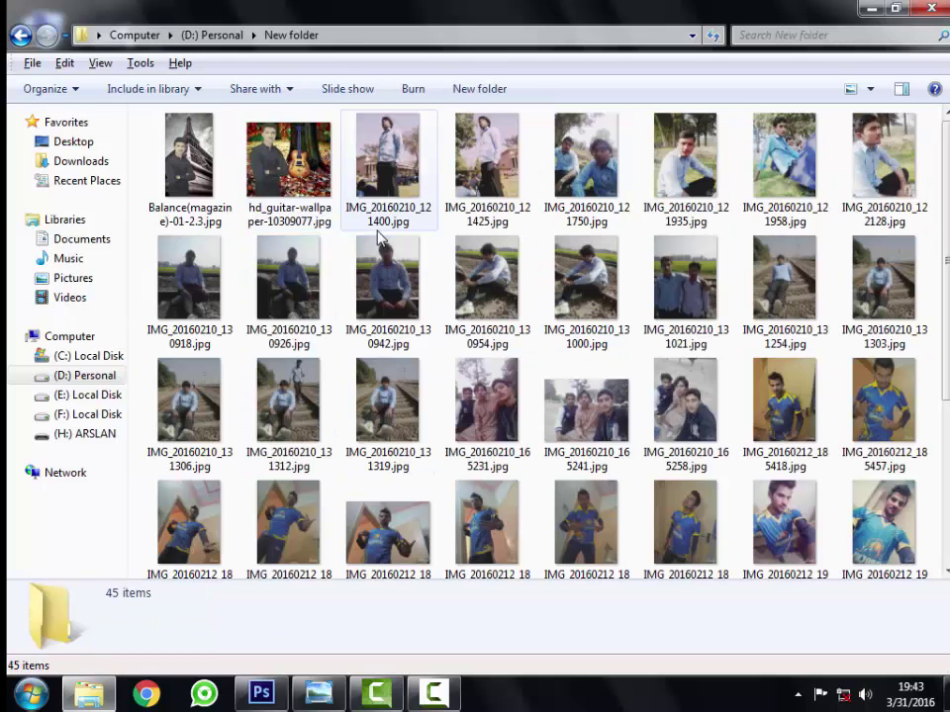
{"action": "left_click", "coordinate": [19, 35]}
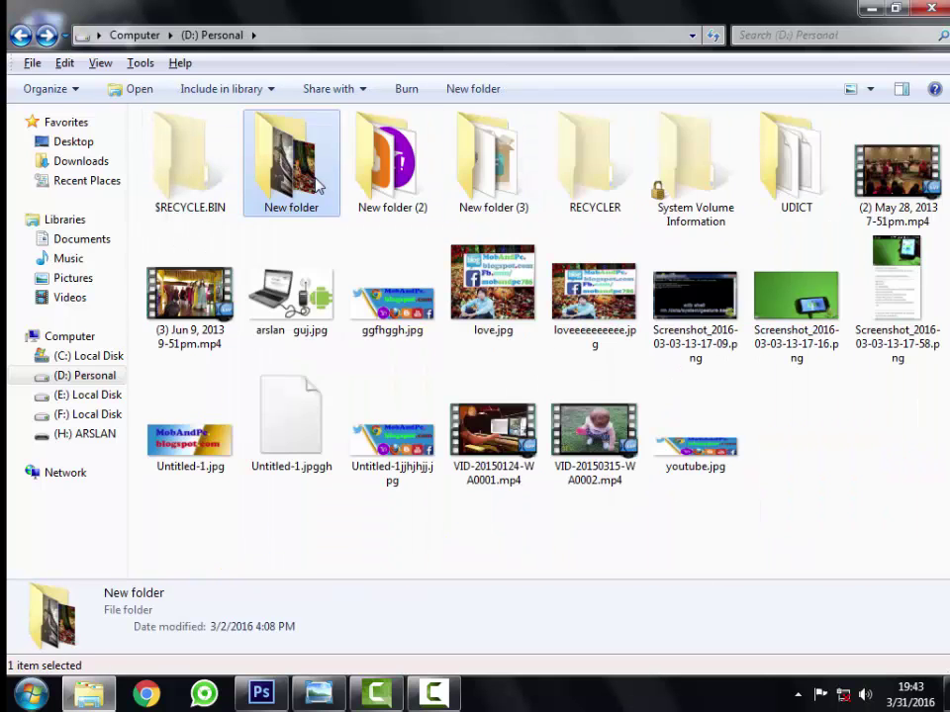
{"action": "key", "text": "Return"}
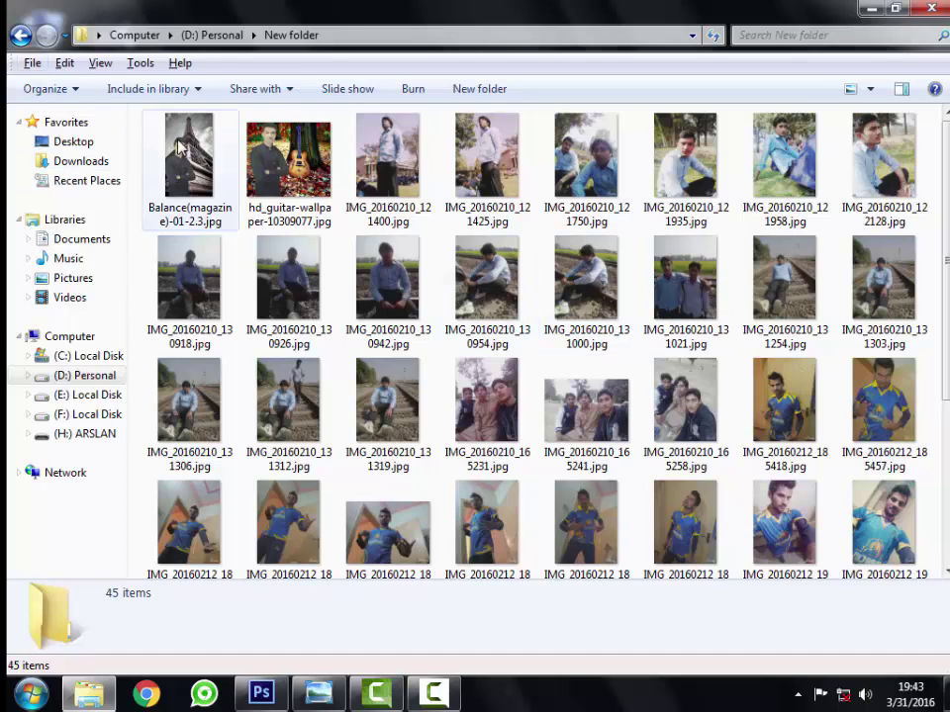
{"action": "left_click", "coordinate": [20, 34]}
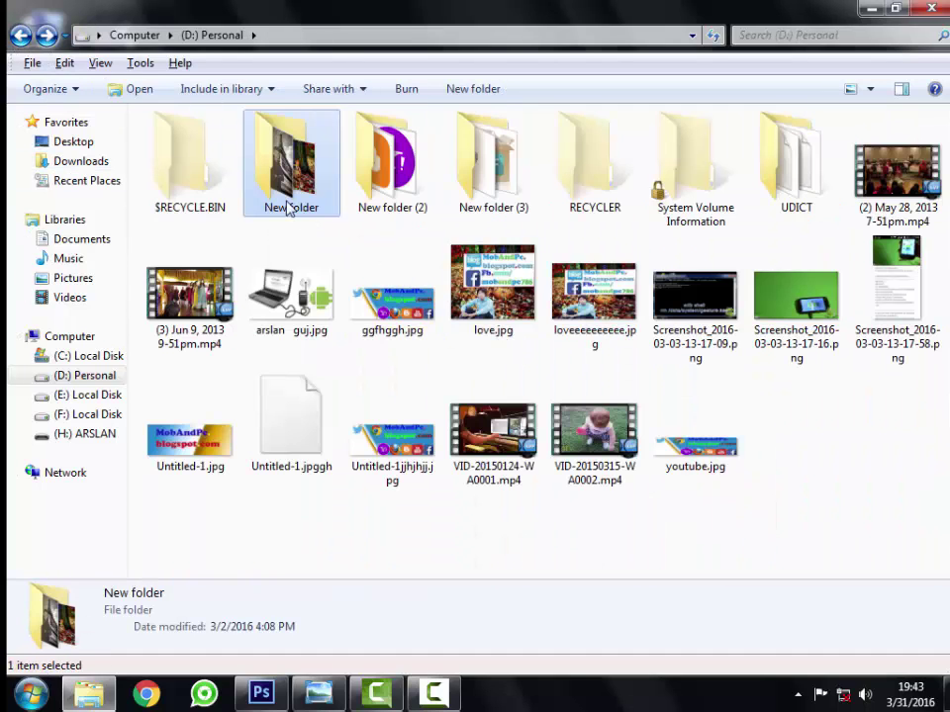
{"action": "double_click", "coordinate": [317, 210]}
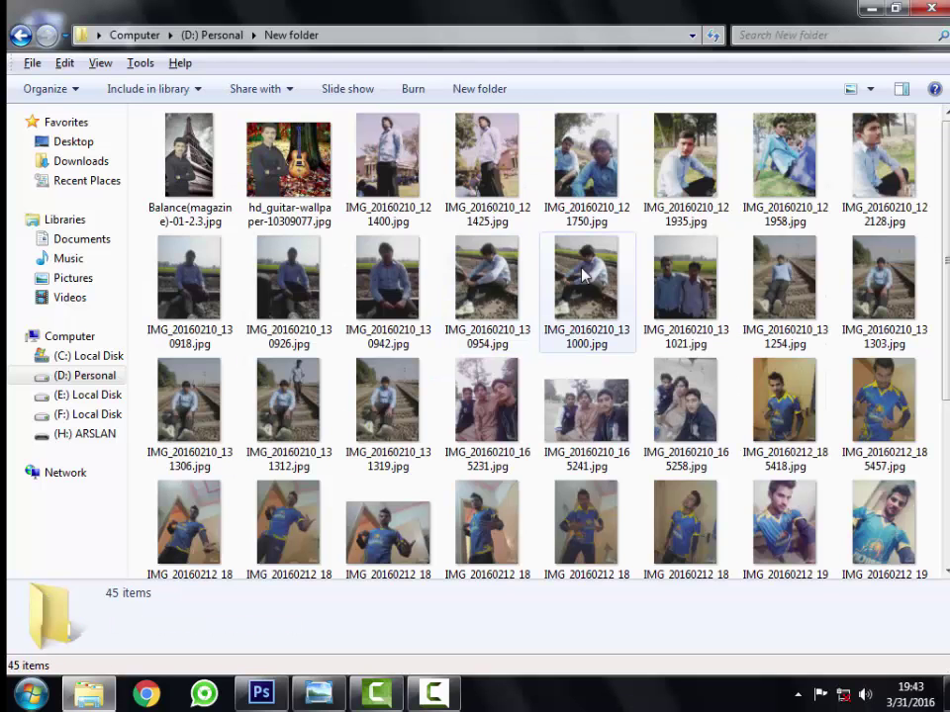
{"action": "left_click", "coordinate": [21, 36]}
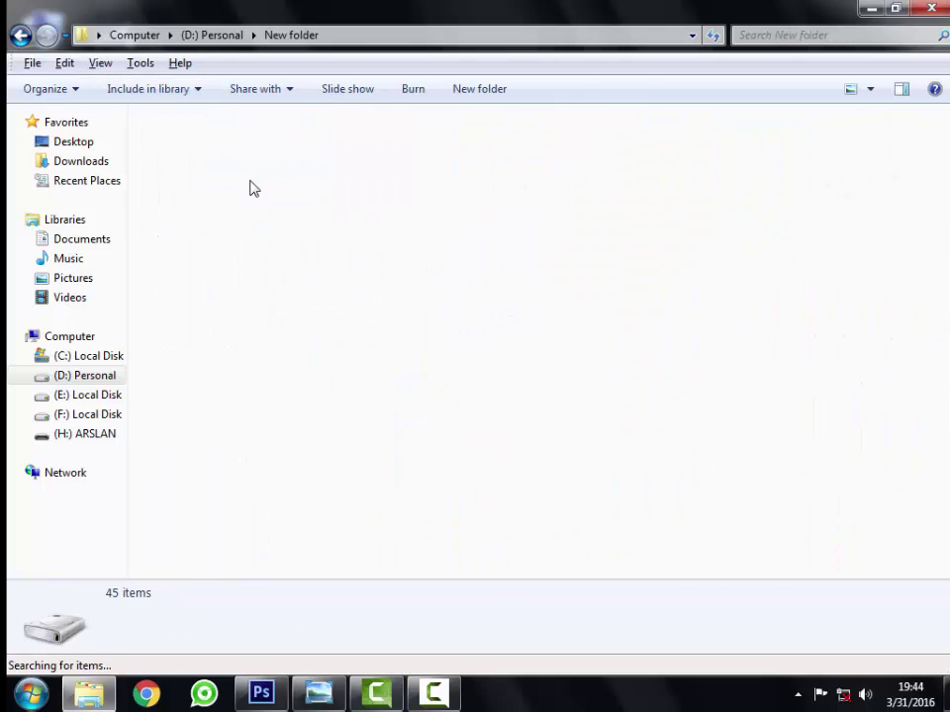
{"action": "right_click", "coordinate": [295, 186]}
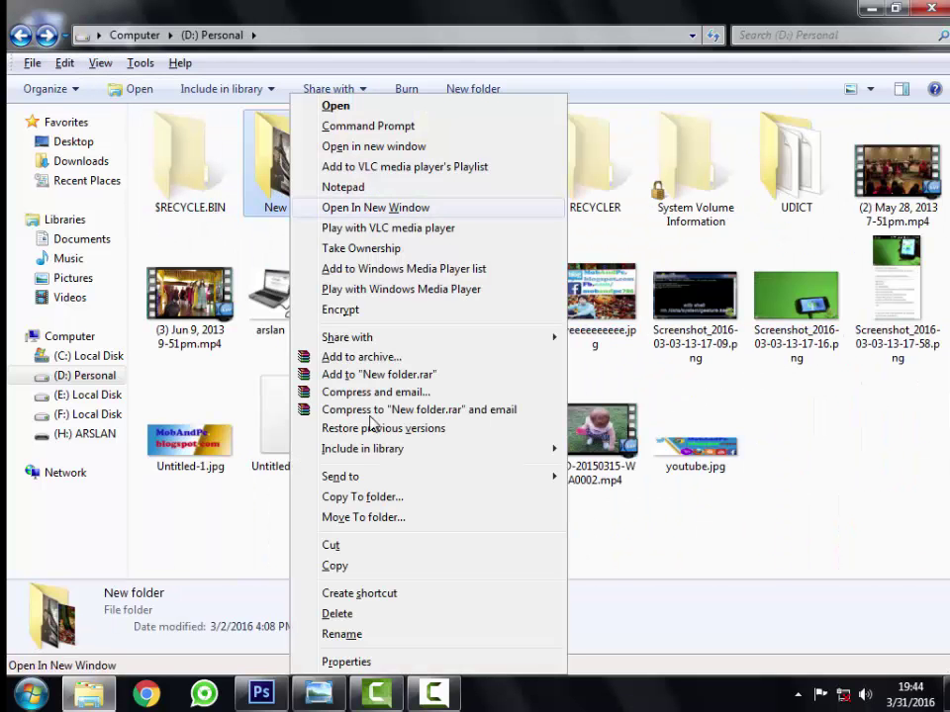
{"action": "left_click", "coordinate": [360, 662]}
{"action": "left_click", "coordinate": [392, 495]}
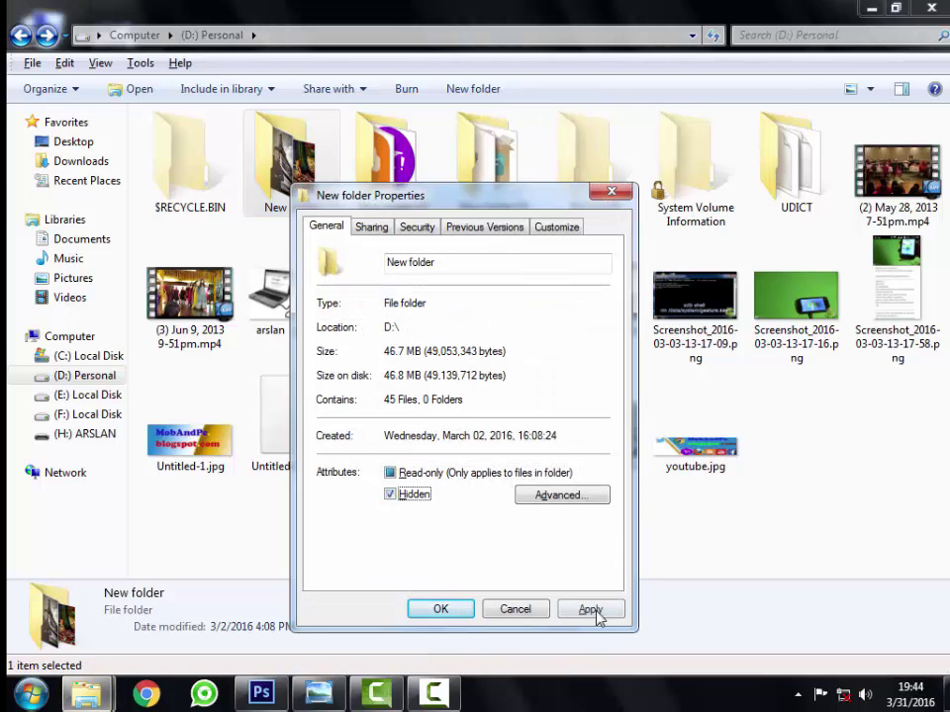
{"action": "left_click", "coordinate": [590, 610]}
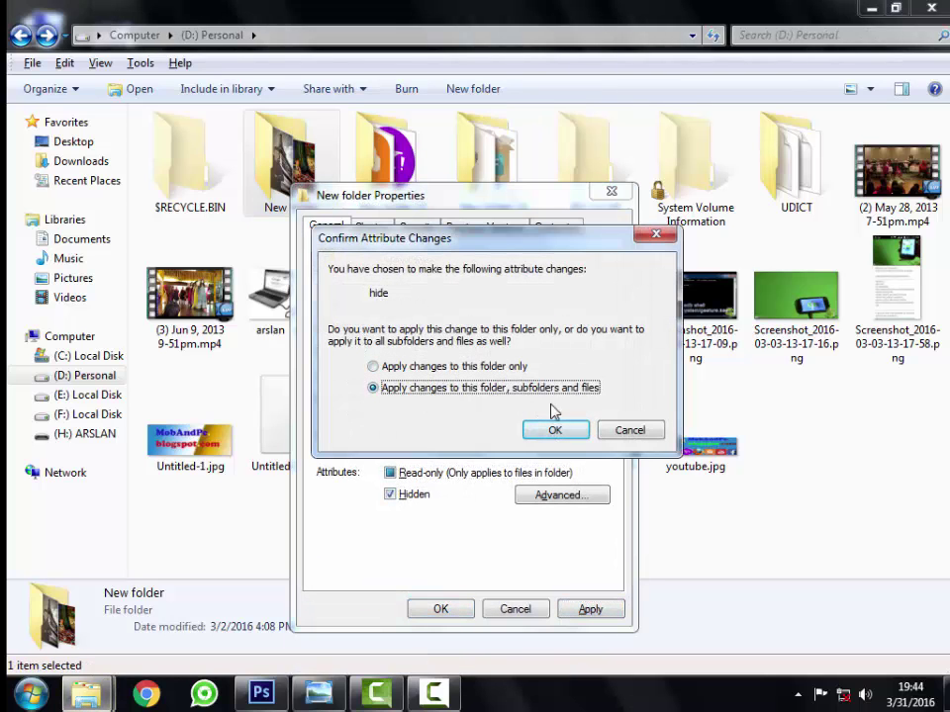
{"action": "left_click", "coordinate": [631, 433]}
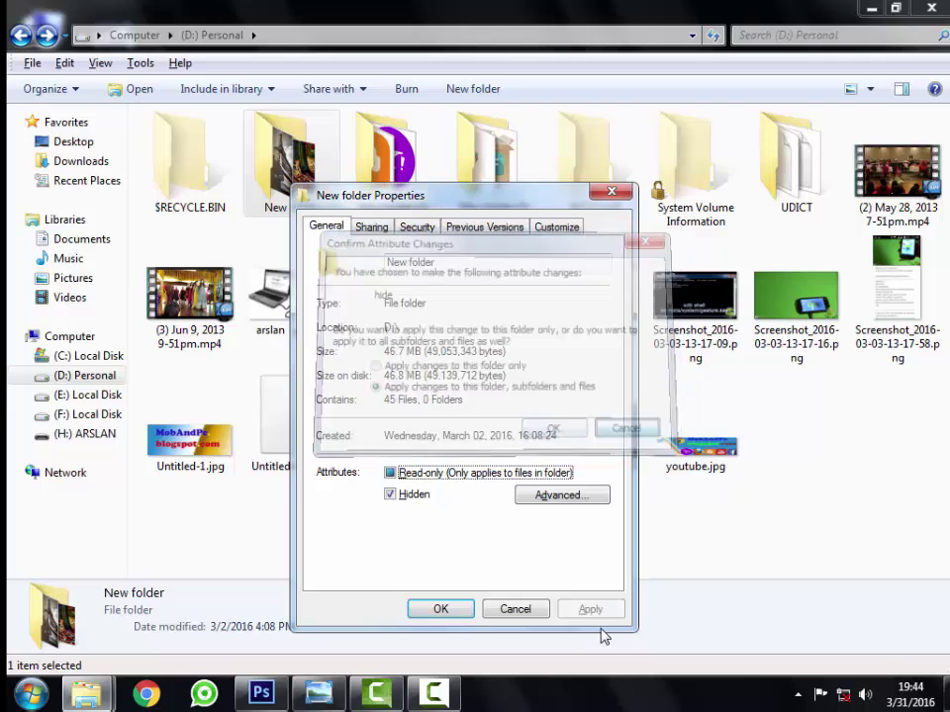
{"action": "left_click", "coordinate": [441, 609]}
{"action": "left_click", "coordinate": [645, 430]}
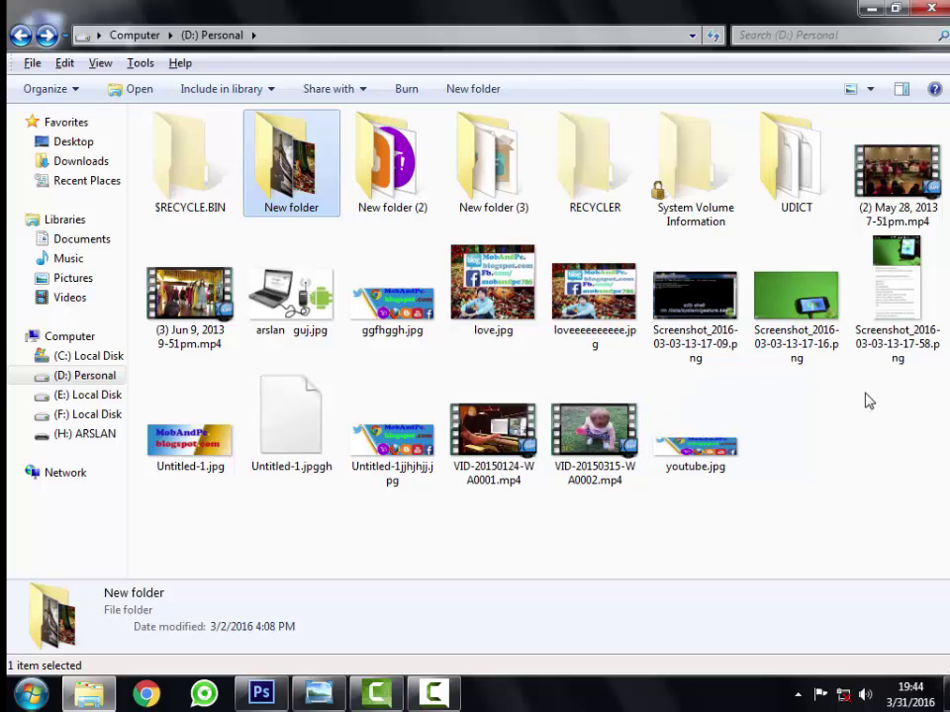
Step: Close the D: drive window to return to the desktop
{"action": "left_click", "coordinate": [934, 9]}
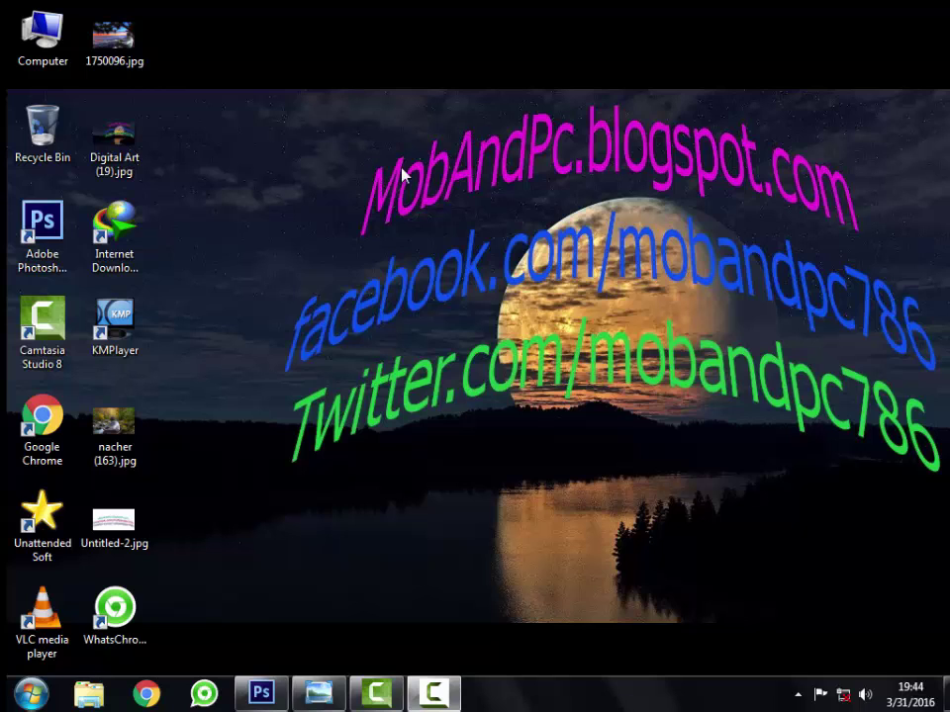
{"action": "left_click_drag", "start_coordinate": [406, 208], "coordinate": [867, 180]}
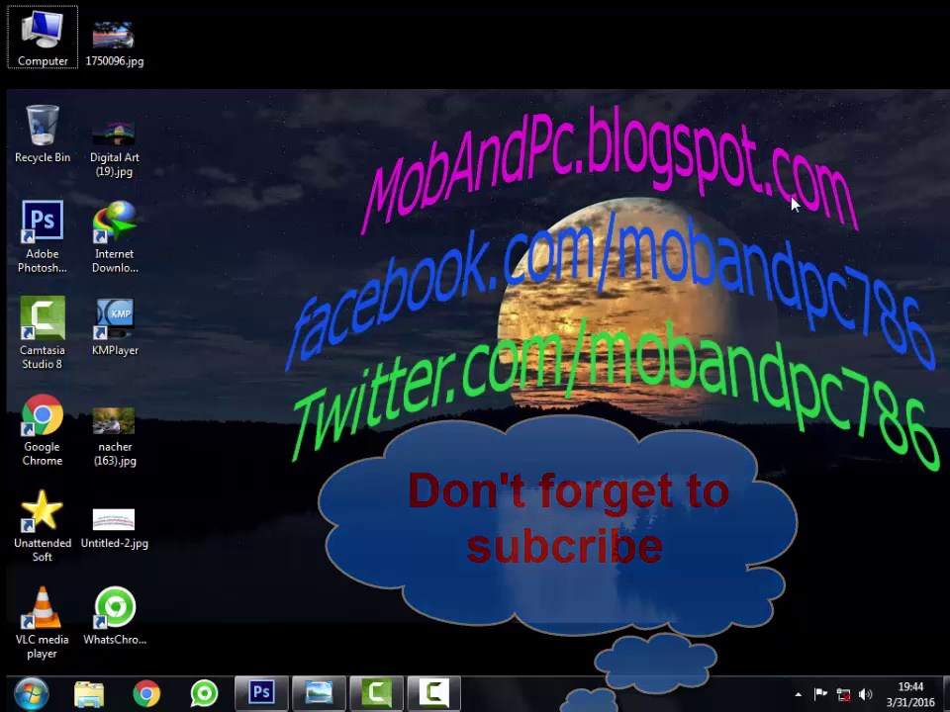
Step: Frame the C:, E: and F: drives in the Computer window with red rectangles, clearing the markings and closing the window at the end
{"action": "double_click", "coordinate": [45, 37]}
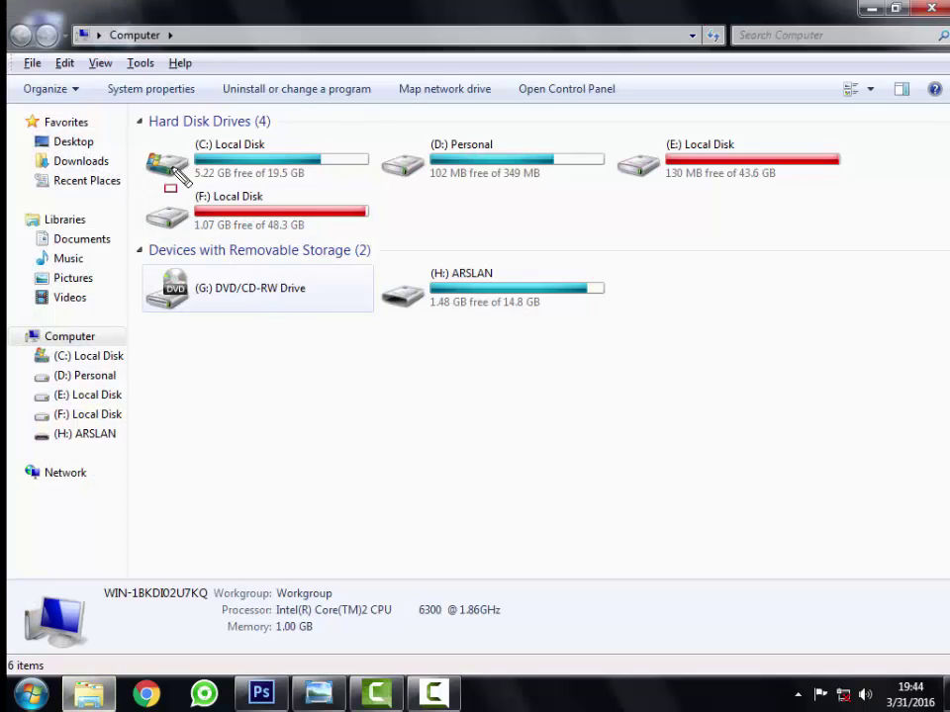
{"action": "mouse_move", "coordinate": [150, 138]}
{"action": "left_mouse_down"}
{"action": "mouse_move", "coordinate": [246, 174]}
{"action": "mouse_move", "coordinate": [386, 174]}
{"action": "left_mouse_up"}
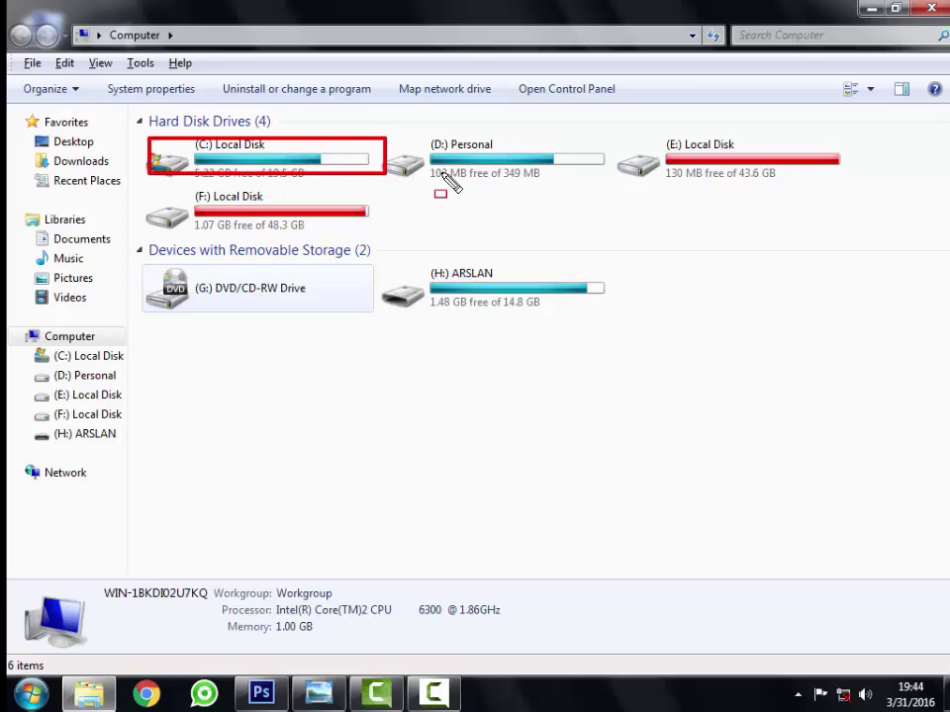
{"action": "mouse_move", "coordinate": [604, 130]}
{"action": "left_mouse_down"}
{"action": "mouse_move", "coordinate": [735, 174]}
{"action": "mouse_move", "coordinate": [862, 182]}
{"action": "left_mouse_up"}
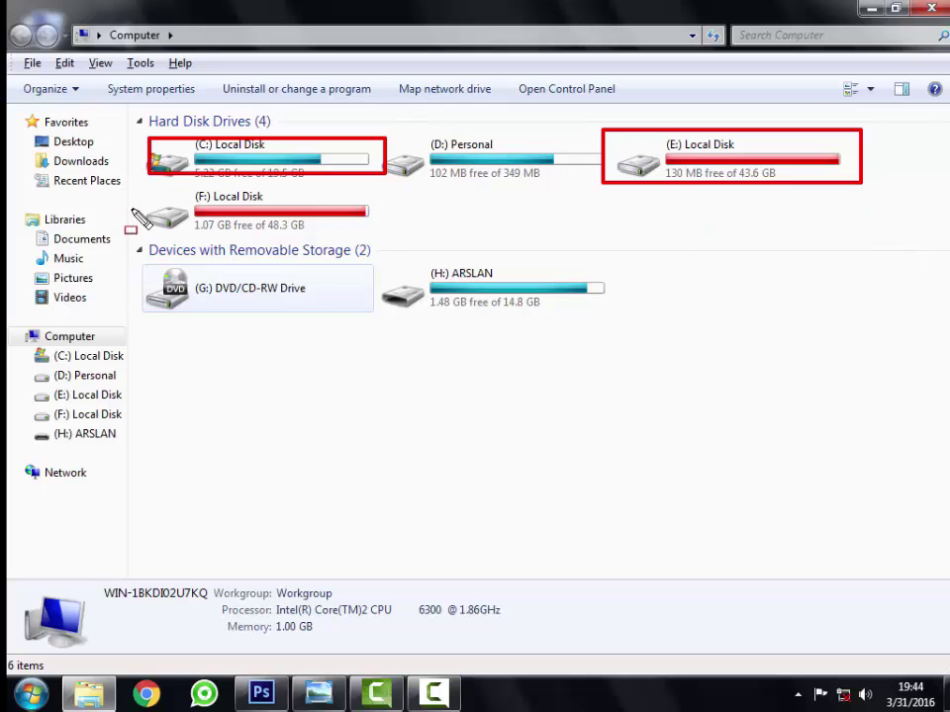
{"action": "mouse_move", "coordinate": [132, 203]}
{"action": "left_mouse_down"}
{"action": "mouse_move", "coordinate": [350, 210]}
{"action": "mouse_move", "coordinate": [460, 241]}
{"action": "left_mouse_up"}
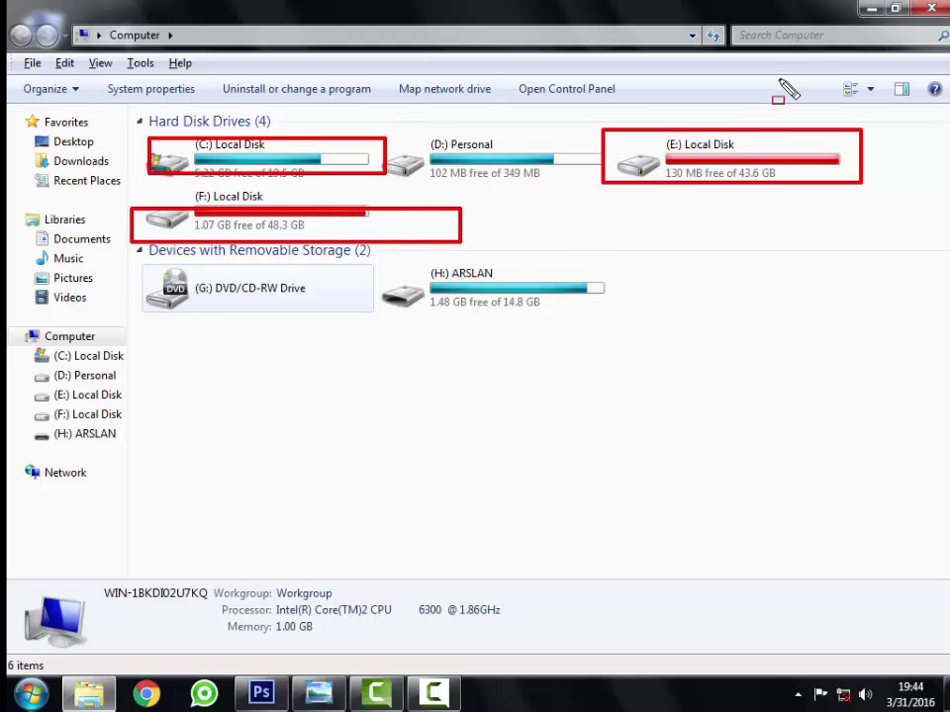
{"action": "key", "text": "Escape"}
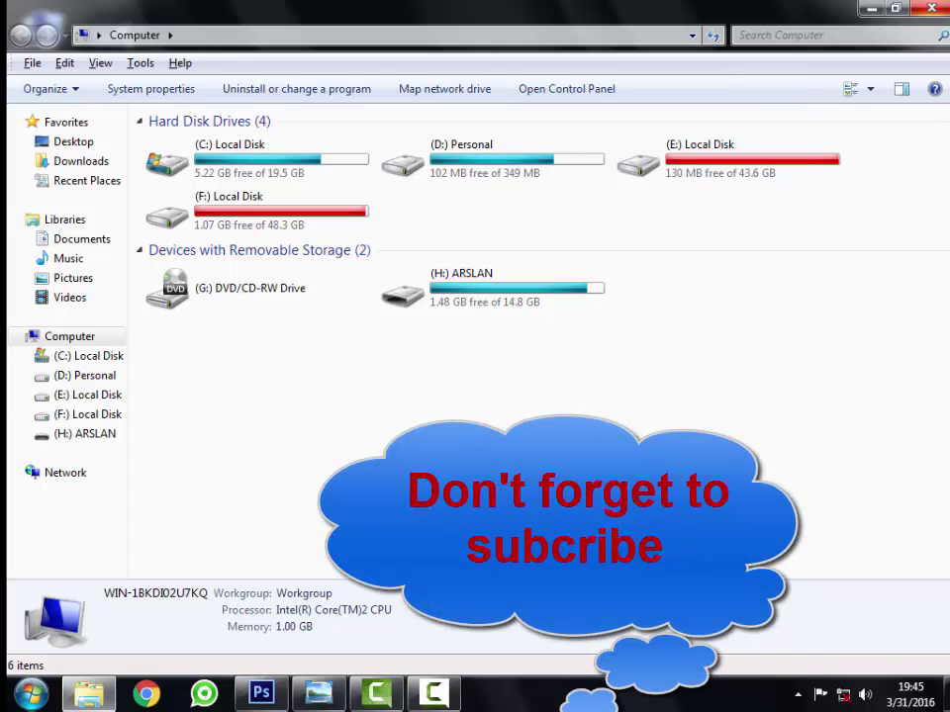
{"action": "key", "text": "alt+F4"}
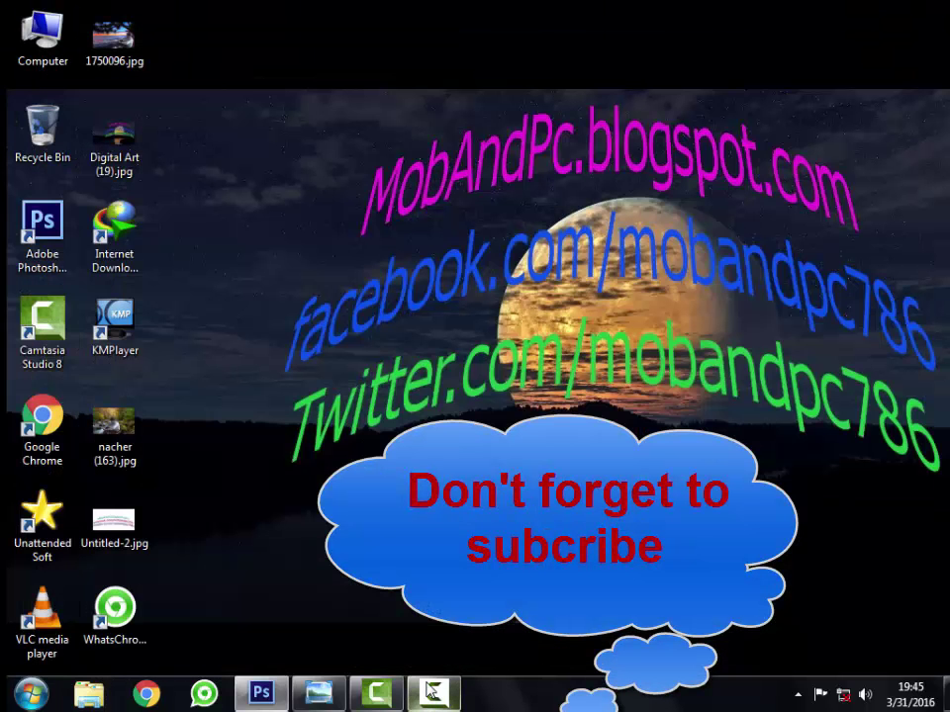
{"action": "mouse_move", "coordinate": [376, 690]}
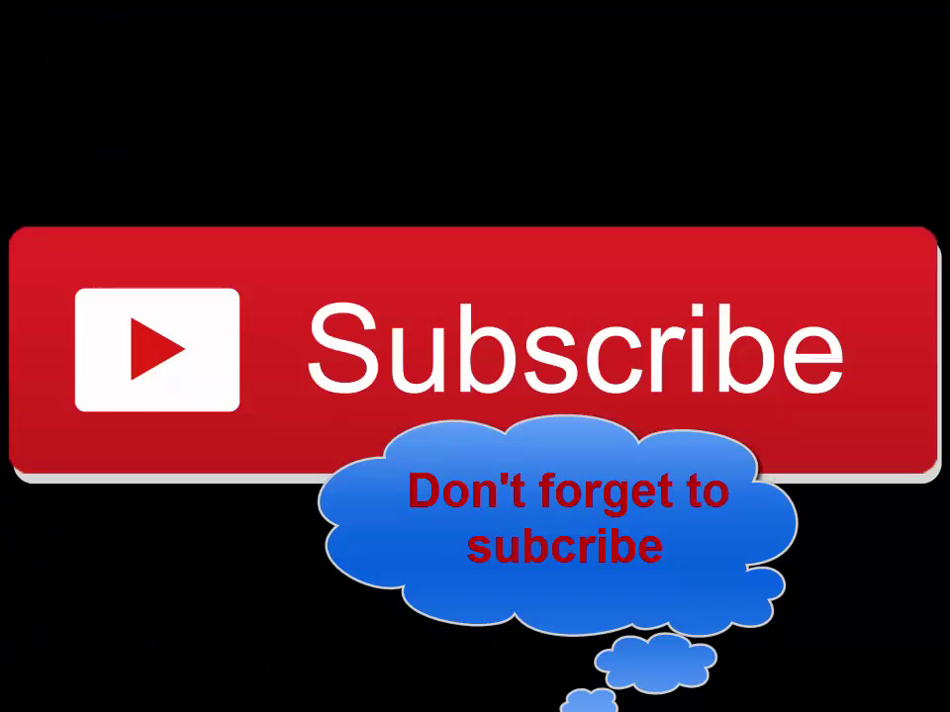